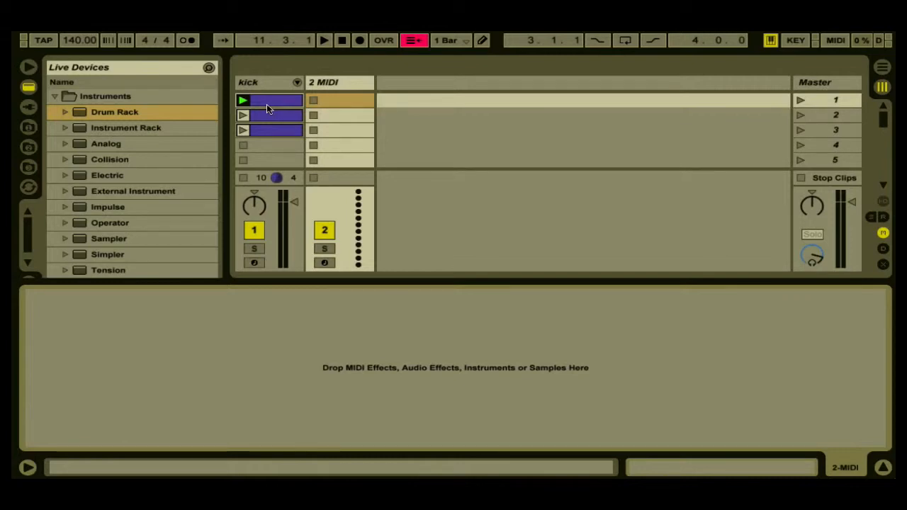
Load a Drum Rack onto the 2 MIDI track and place the E-Snare 3.aif sample on pad F1
left_click(97, 115)
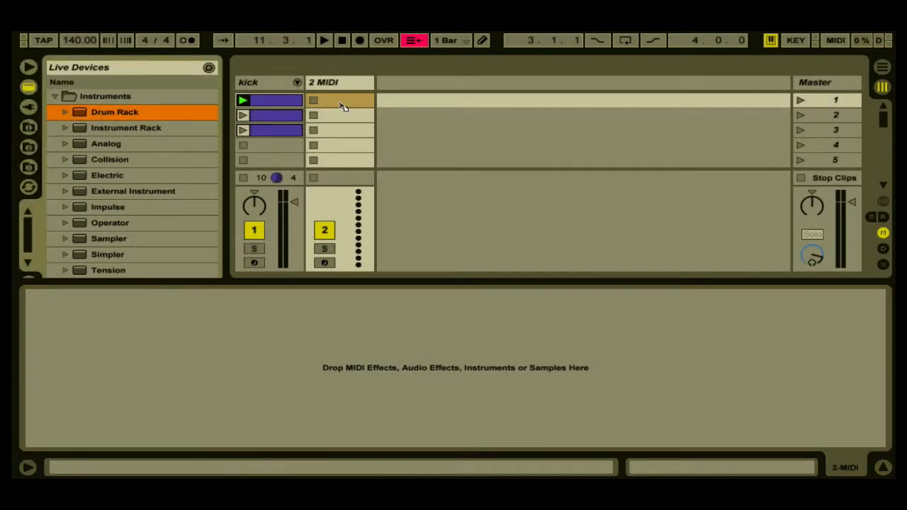
left_click_drag(339, 103, 339, 102)
left_click(28, 146)
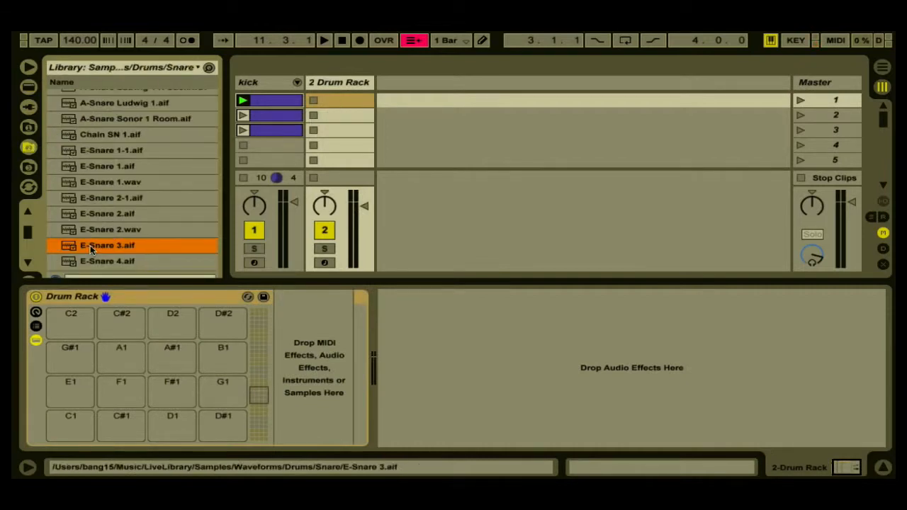
left_click_drag(91, 248, 122, 385)
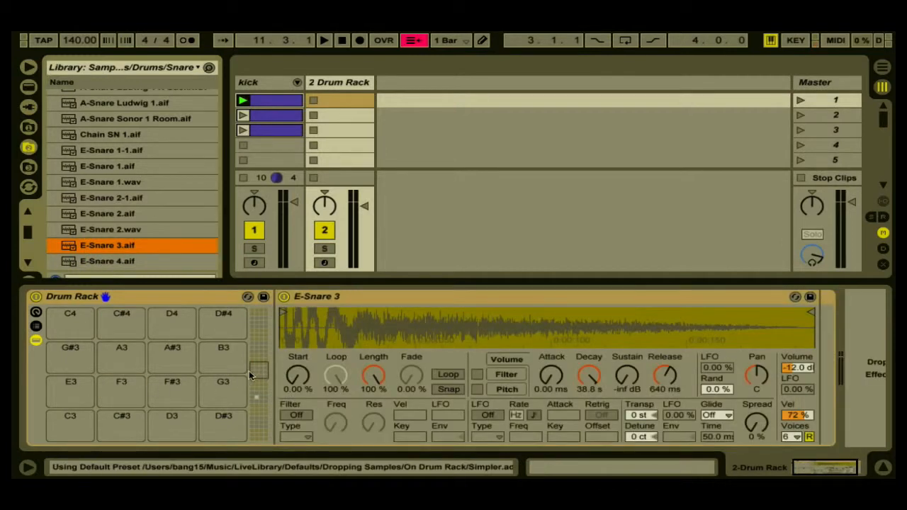
left_click_drag(250, 376, 249, 401)
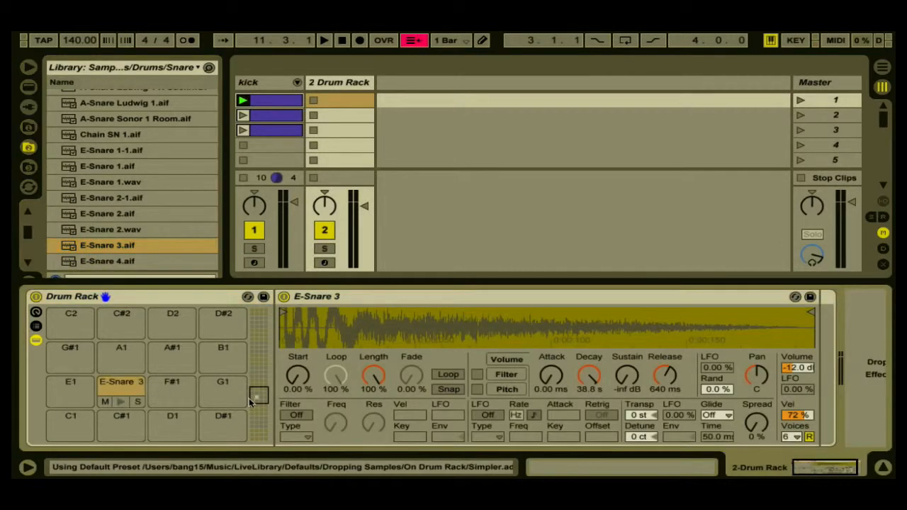
Duplicate the E-Snare 3 pad from F1 to F#1 and mute the copy
left_click(121, 403)
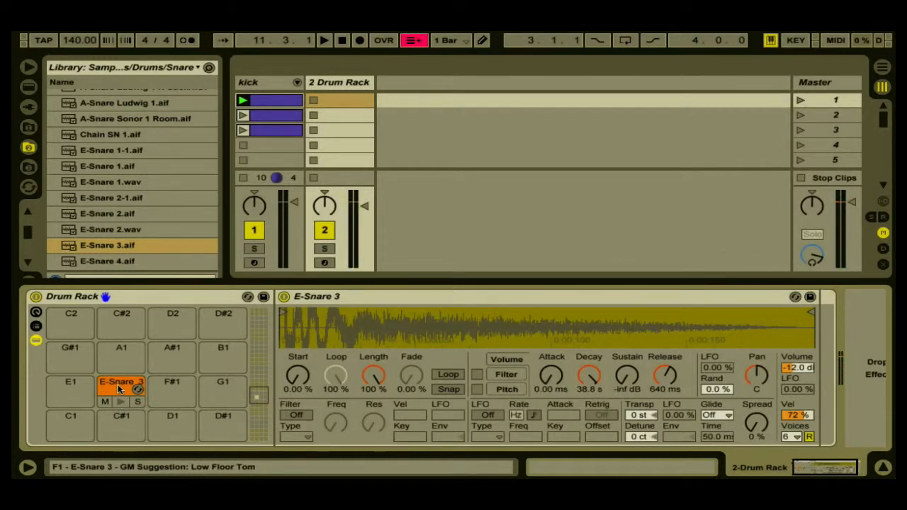
left_click_drag(119, 389, 168, 389)
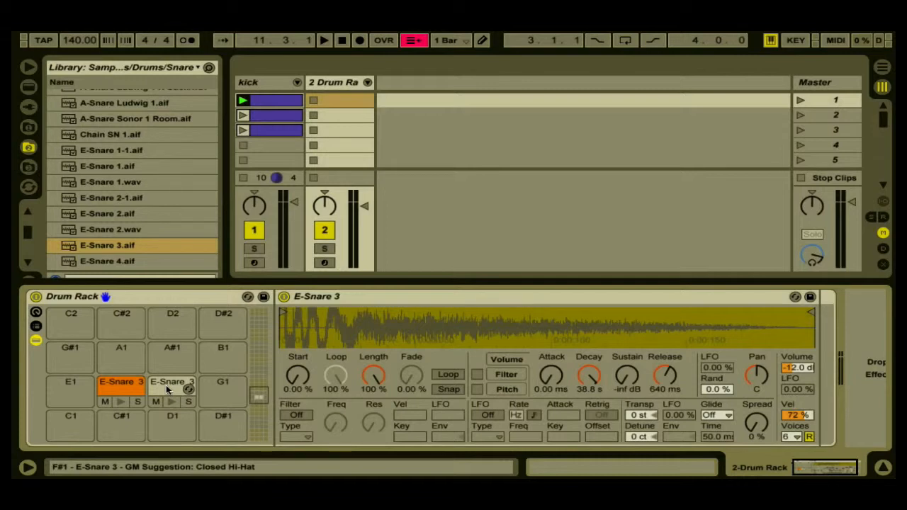
left_click(157, 402)
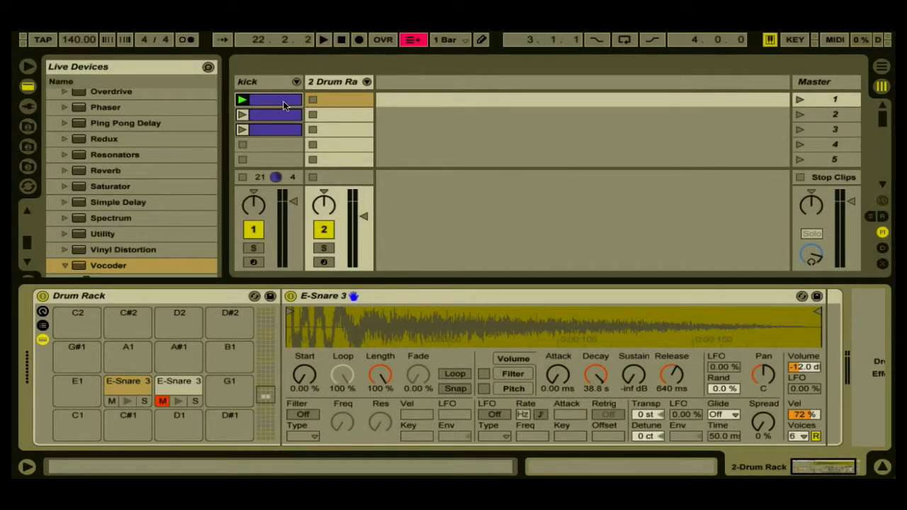
Start playback of the first kick clip and create an empty MIDI clip in the Drum Rack track's first slot
left_click(283, 101)
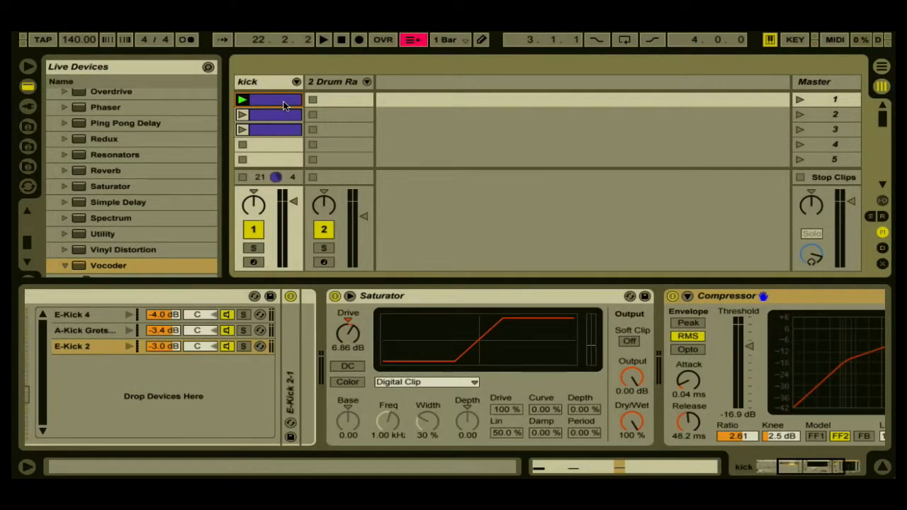
key("space")
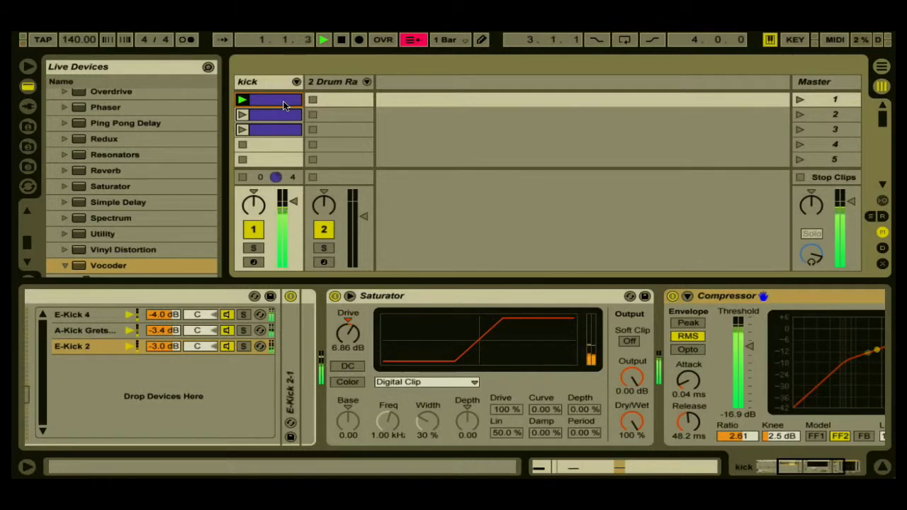
left_click(337, 101)
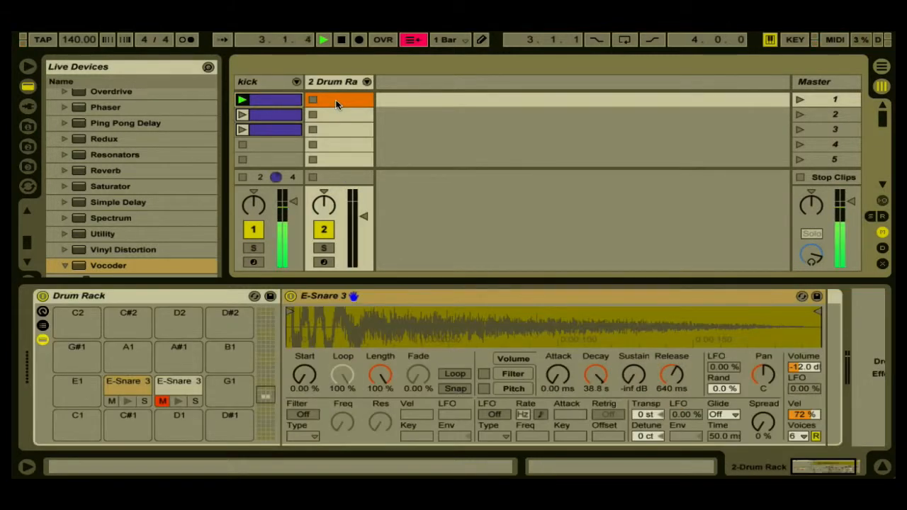
double_click(337, 102)
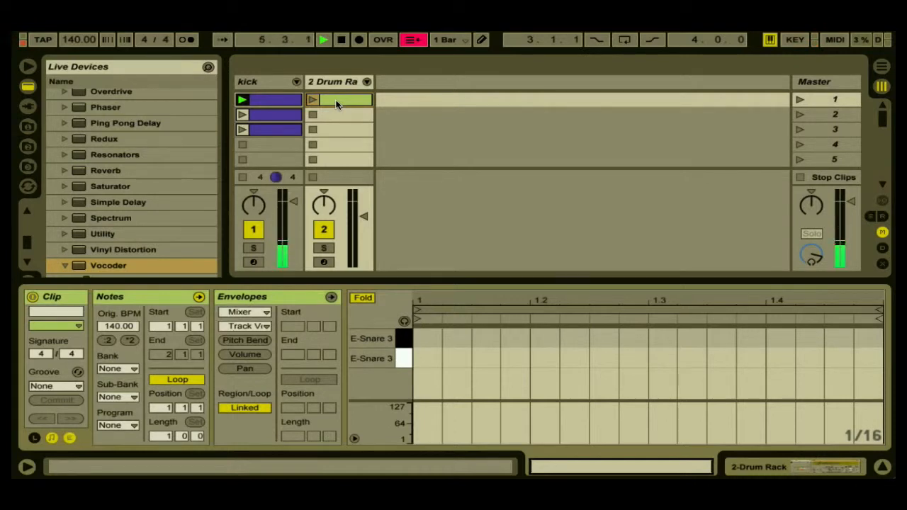
Add a 1/16 note at 1.3 for both E-Snare 3 pads and launch the snare clip
double_click(654, 338)
double_click(660, 359)
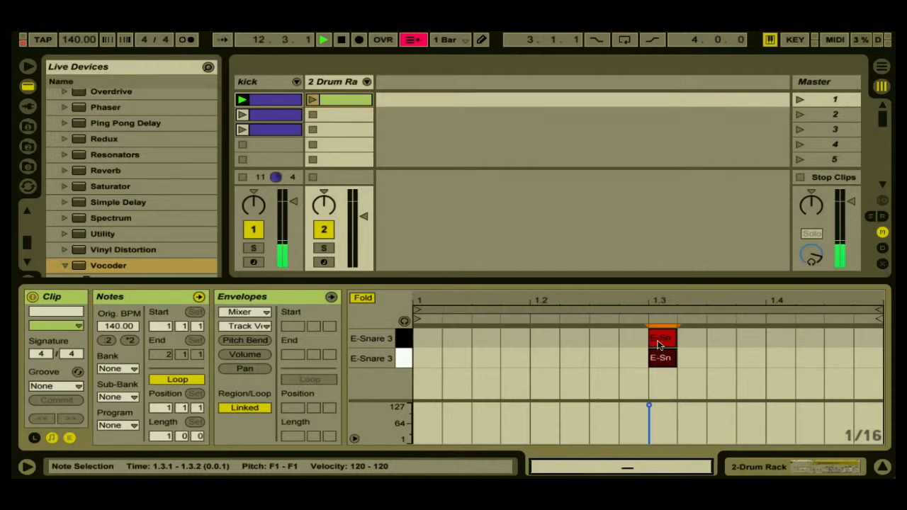
left_click(658, 345)
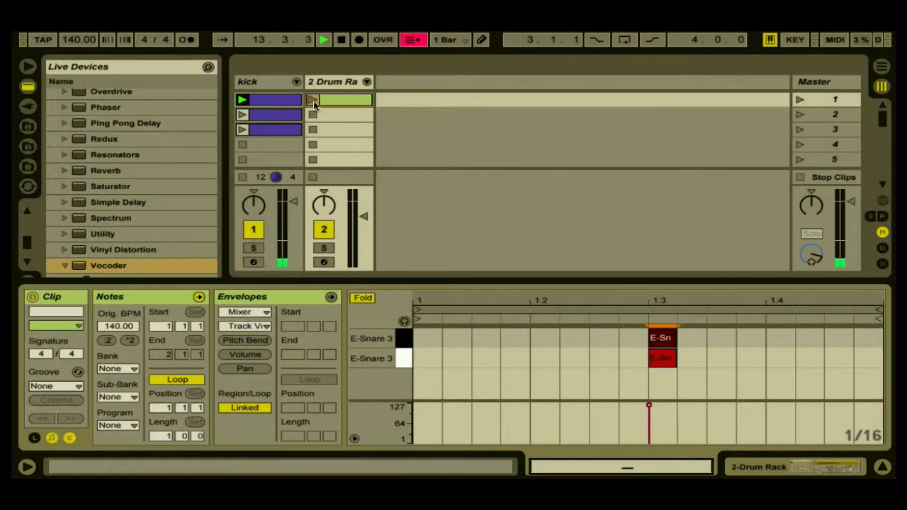
left_click(313, 100)
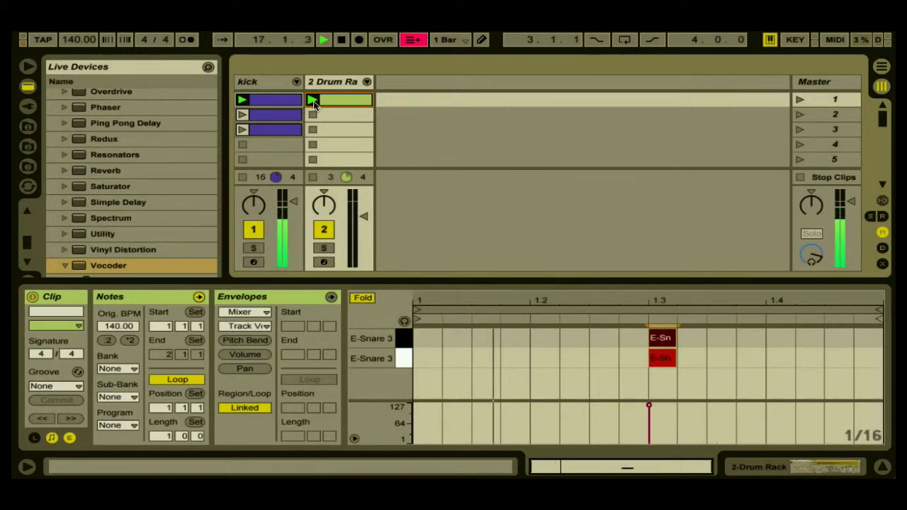
Add a Vocoder effect to the unmuted E-Snare 3 pad of the Drum Rack
left_click(339, 82)
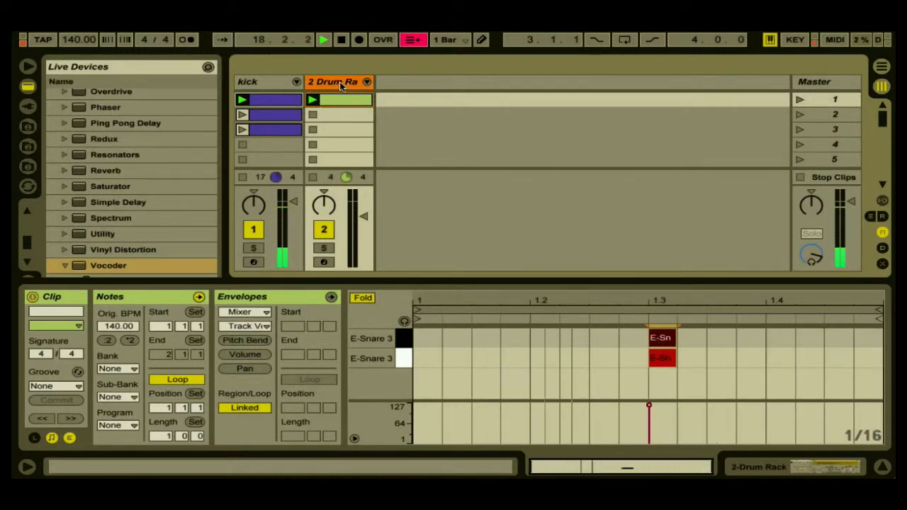
double_click(340, 81)
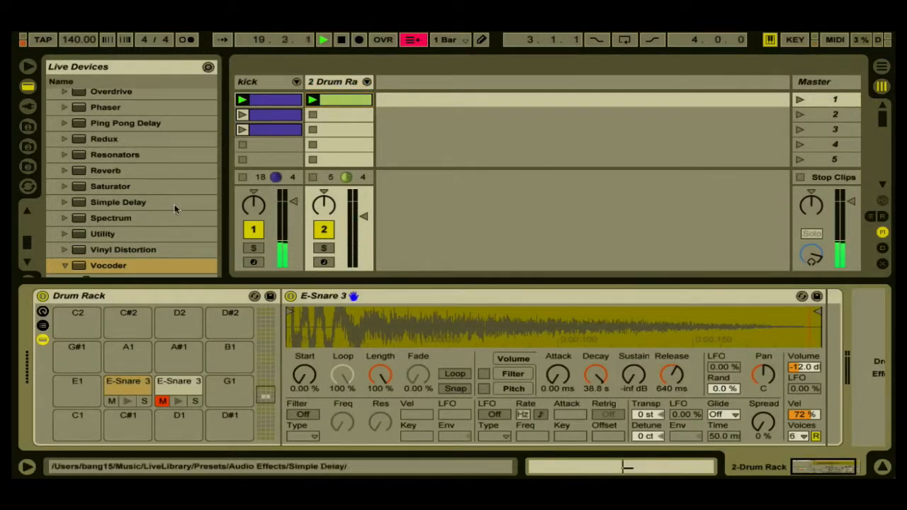
left_click(107, 265)
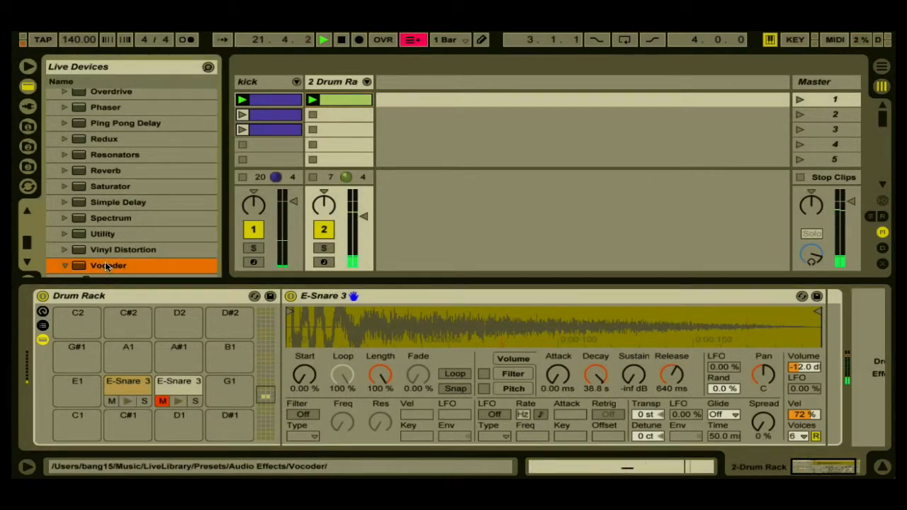
left_click_drag(127, 382, 127, 383)
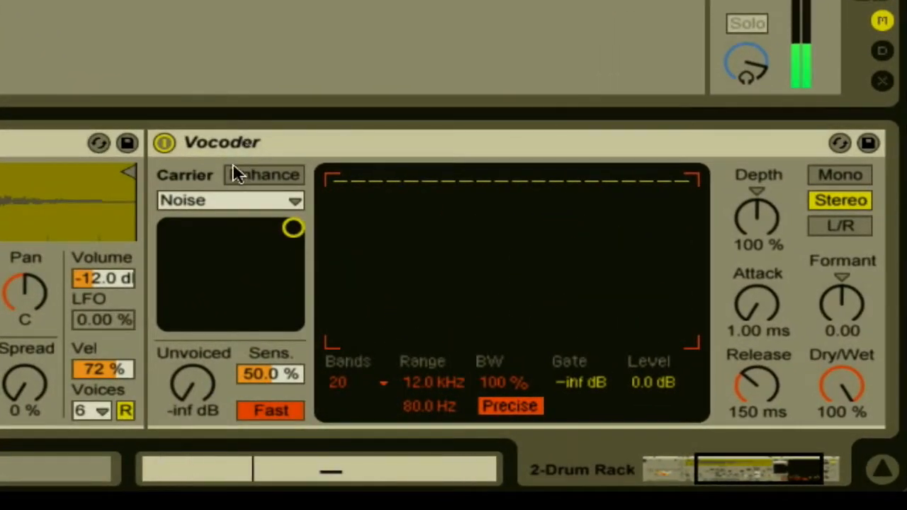
Keep Noise as the Vocoder's carrier and raise its Depth to 141 %
left_click(256, 203)
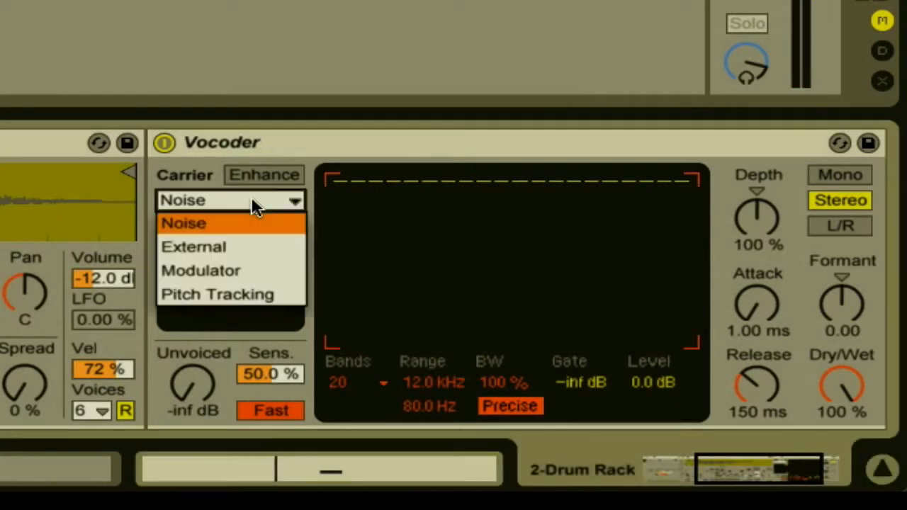
left_click(252, 199)
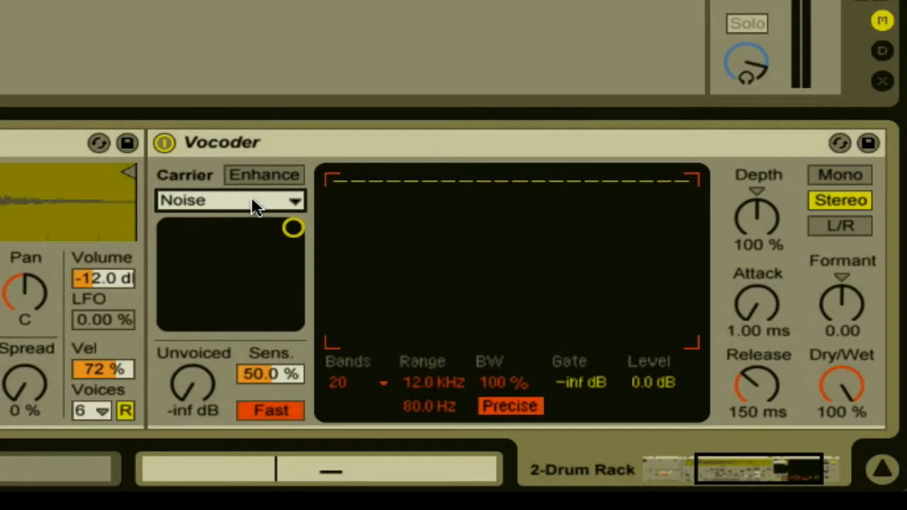
left_click(761, 216)
key("Up")
key("Up")
key("Up")
key("Up")
key("Up")
key("Up")
key("Up")
key("Up")
key("Up")
key("Up")
key("Up")
key("Up")
key("Up")
key("Up")
key("Up")
key("Up")
key("Up")
key("Up")
key("Up")
key("Up")
key("Up")
key("Up")
key("Up")
key("Up")
key("Up")
key("Up")
key("Up")
key("Up")
key("Up")
key("Up")
key("Up")
key("Up")
key("Up")
key("Up")
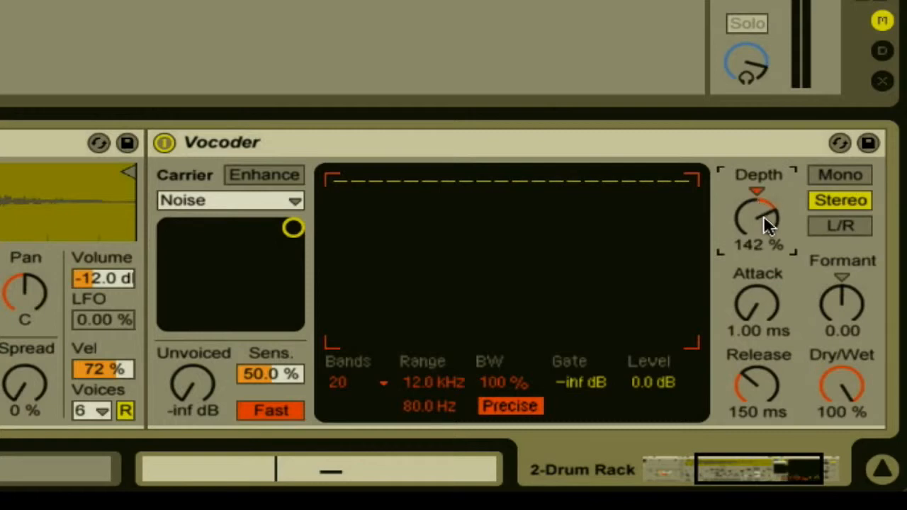
key("Up")
key("Down")
key("Down")
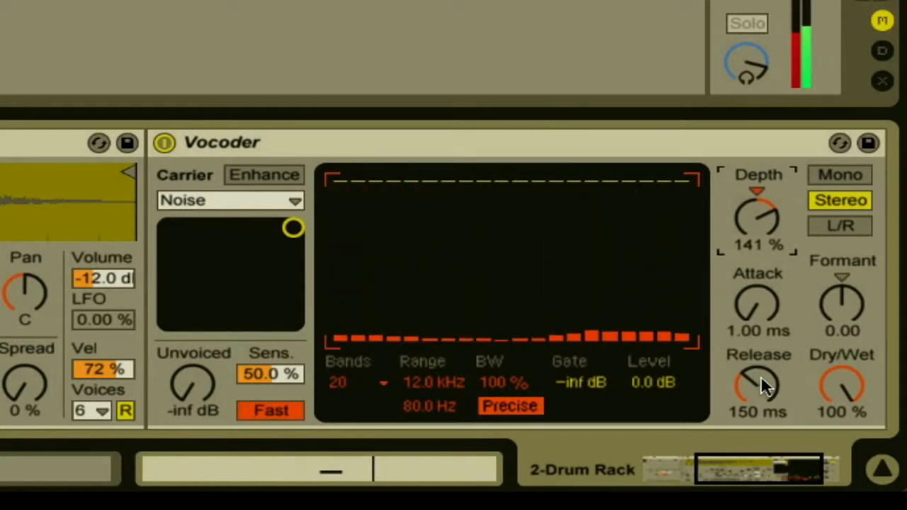
Set the Vocoder's Release to 855 ms and enable Enhance for the carrier
left_click_drag(760, 375, 763, 375)
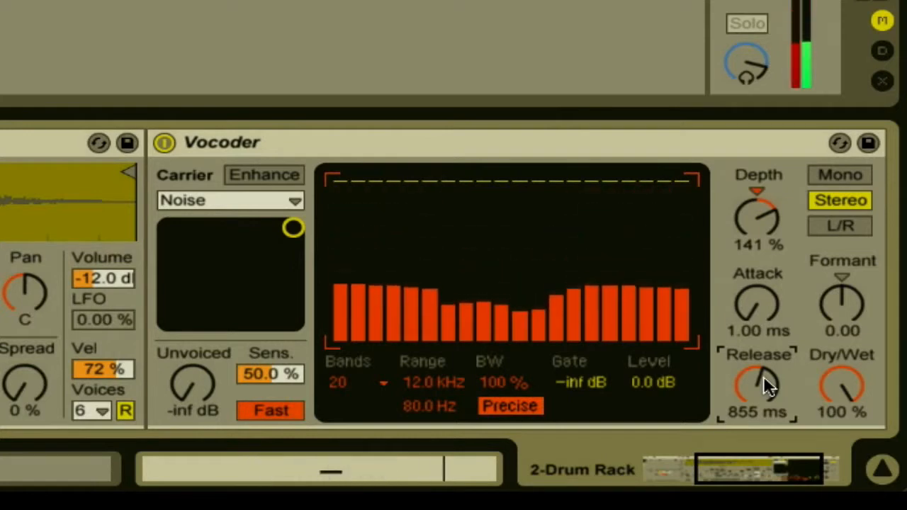
left_click(272, 175)
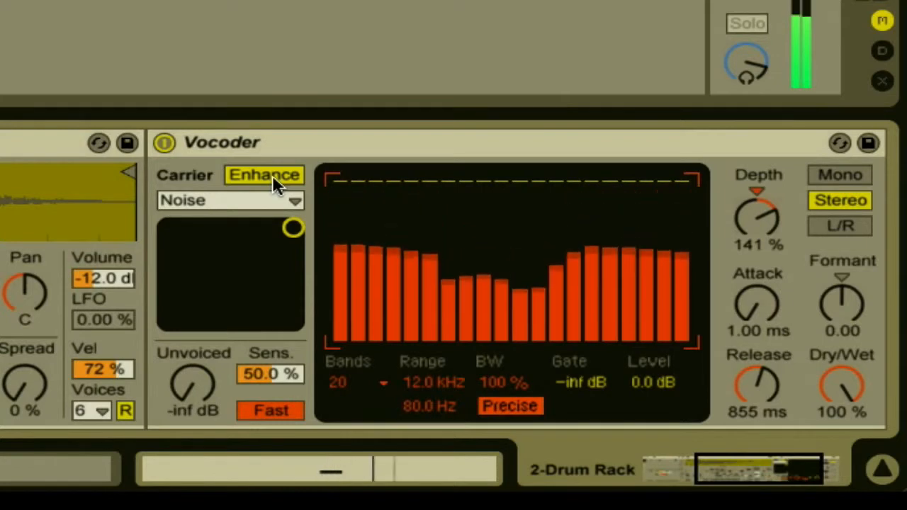
Try the carrier noise pad's upper-left setting, and settle its point near the pad's upper-right corner
left_click(291, 227)
left_click_drag(291, 226, 168, 231)
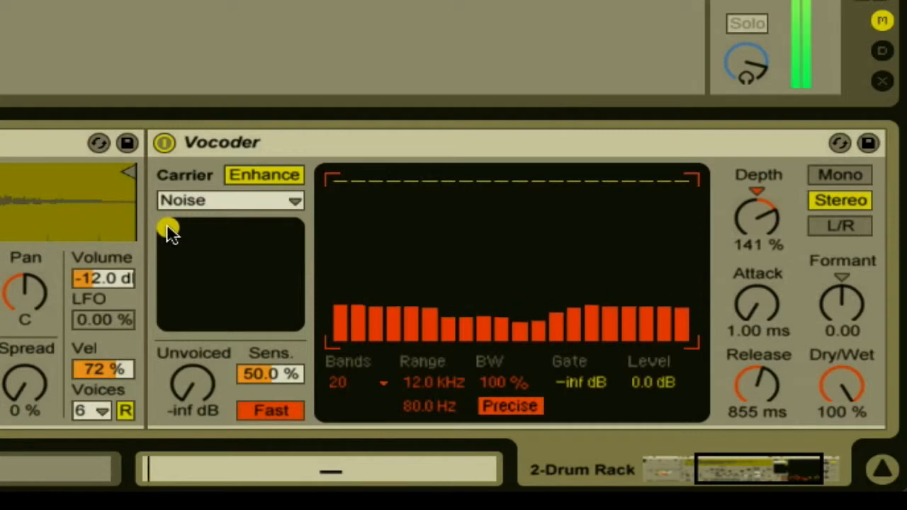
left_click_drag(167, 227, 293, 226)
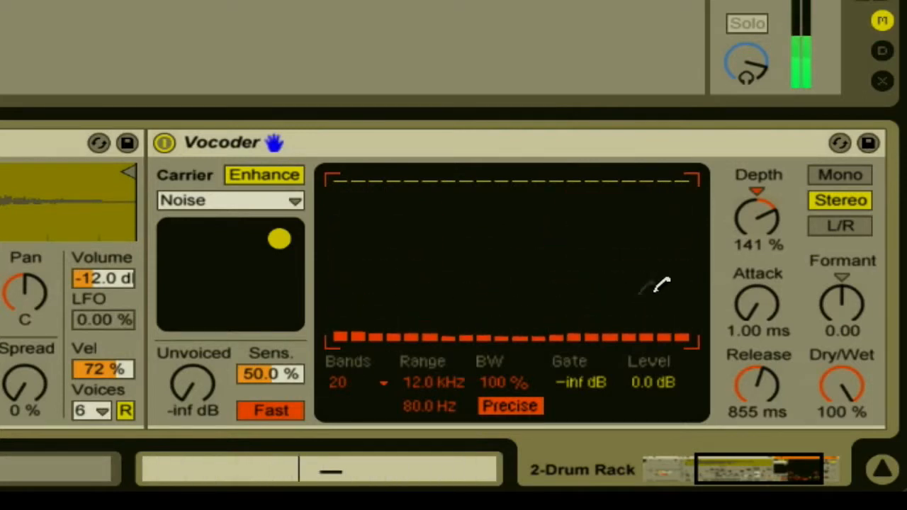
Compare 4, 40 and 20 Vocoder bands by ear and set the number of bands to 24
left_click(339, 383)
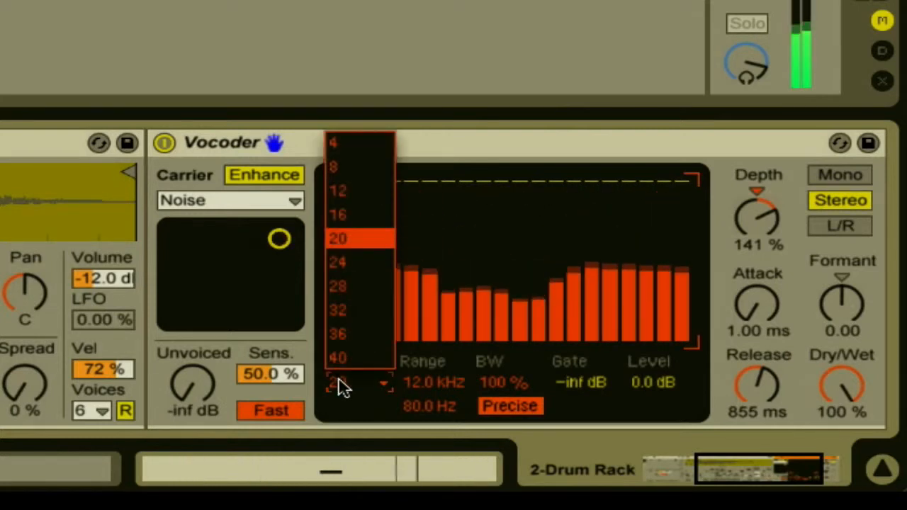
left_click(358, 143)
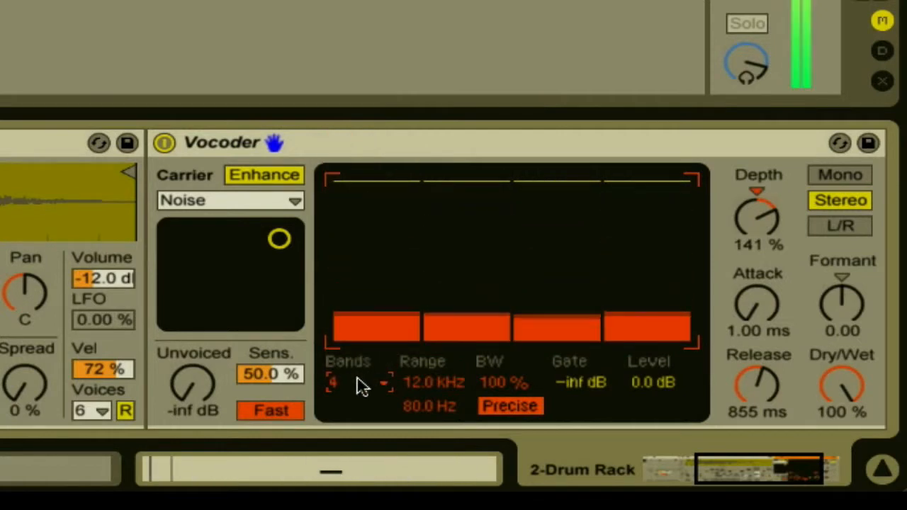
left_click(361, 388)
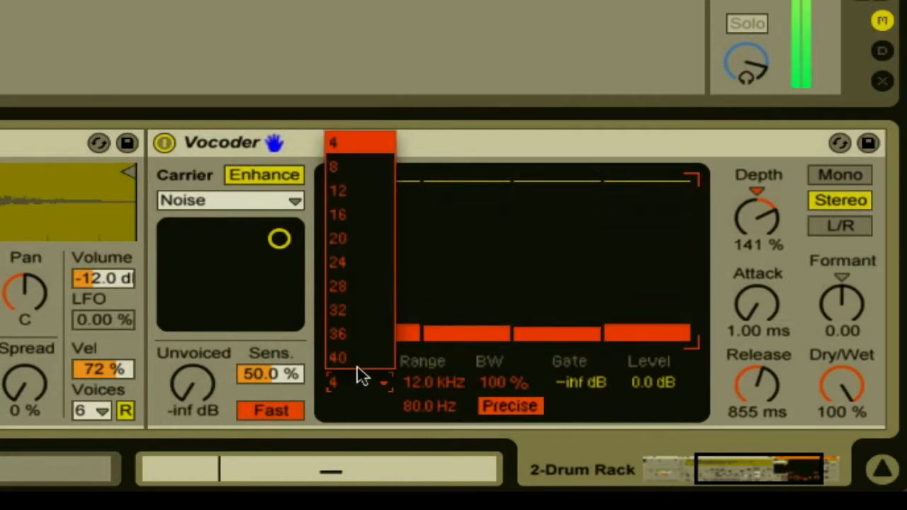
left_click(360, 369)
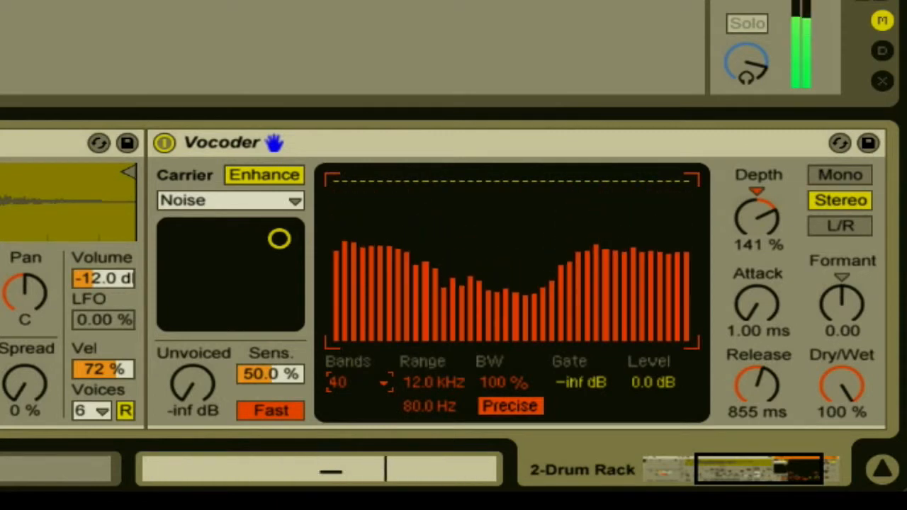
left_click(370, 383)
left_click(365, 241)
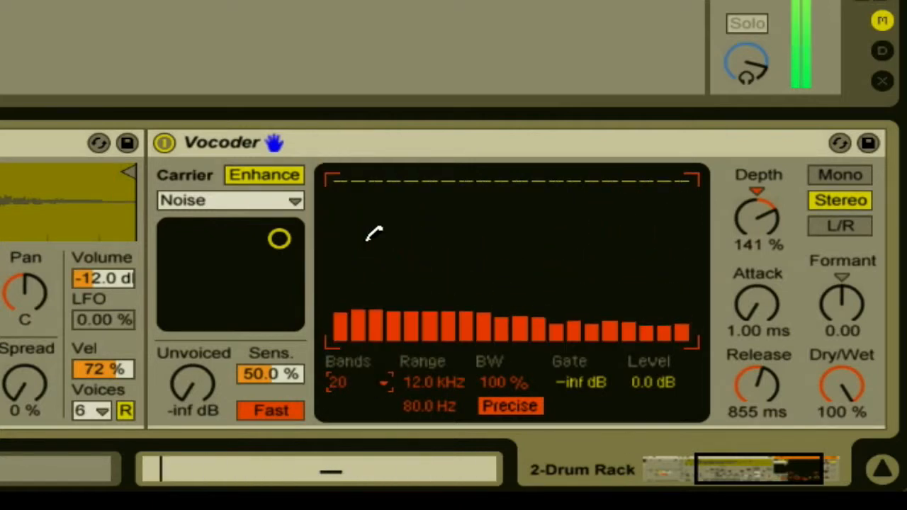
left_click(365, 383)
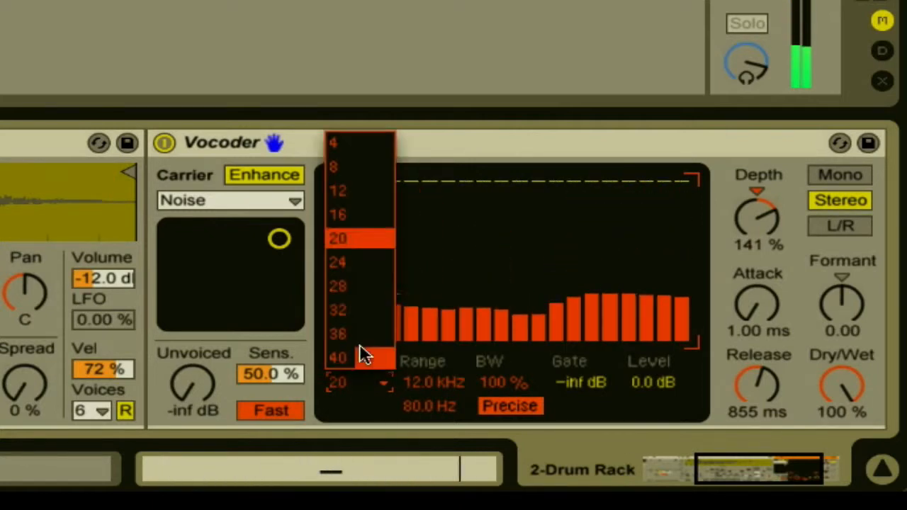
left_click(368, 258)
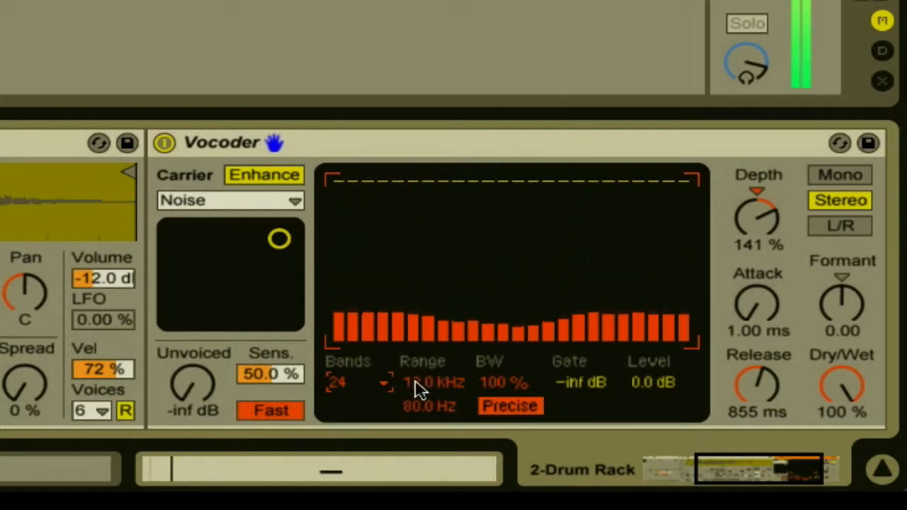
Narrow the Vocoder's frequency range to an upper limit of 8.31 kHz and a lower limit of 108 Hz
left_click_drag(415, 382, 415, 382)
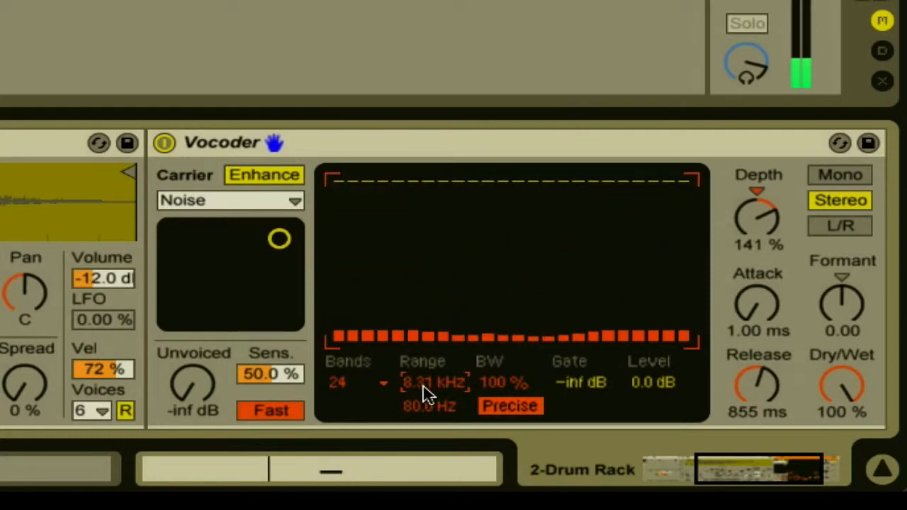
scroll(422, 411, "up", 4)
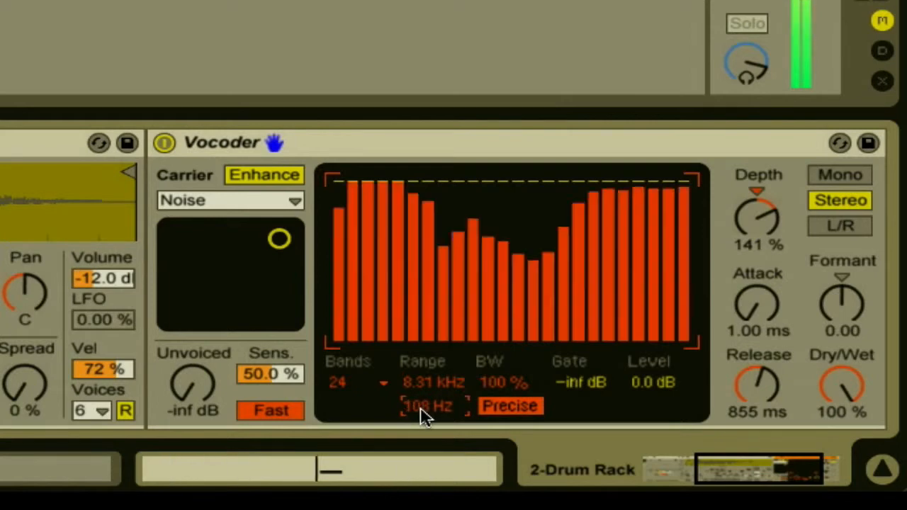
Raise the lower limit of the Vocoder's frequency range to 155 Hz
scroll(422, 411, "up", 1)
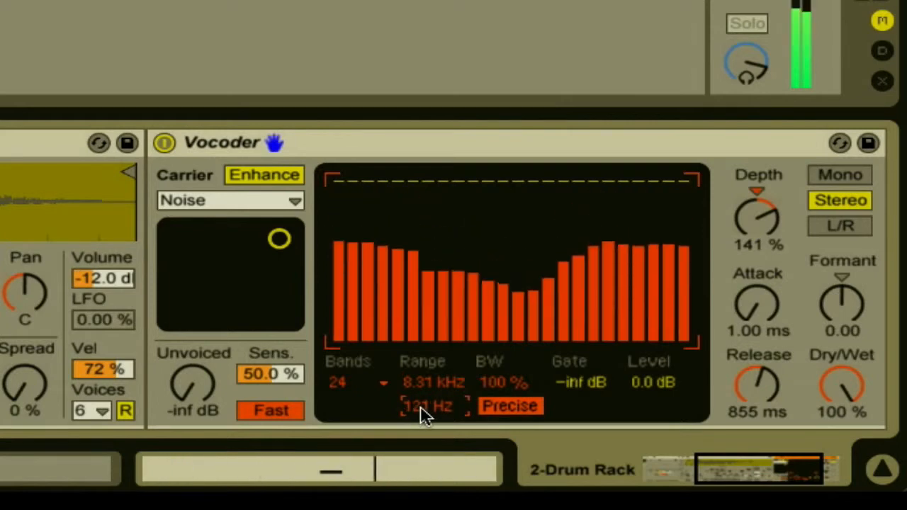
scroll(422, 411, "up", 4)
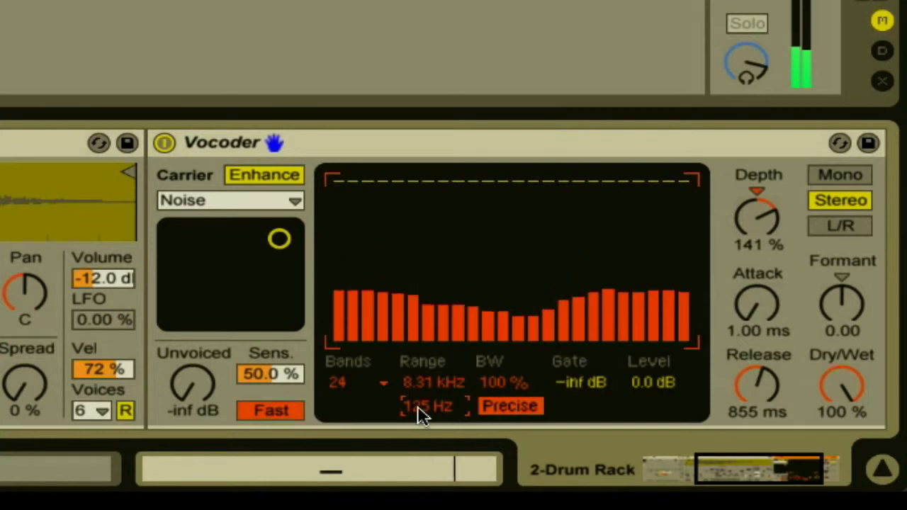
scroll(425, 411, "right", 1)
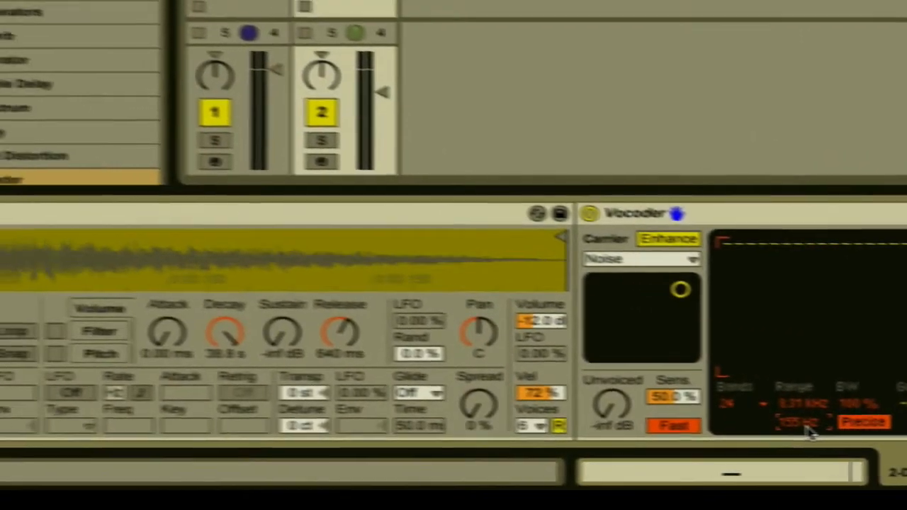
Find Auto Filter among the audio effects and add it after the Vocoder on the snare layer
scroll(898, 435, "left", 7)
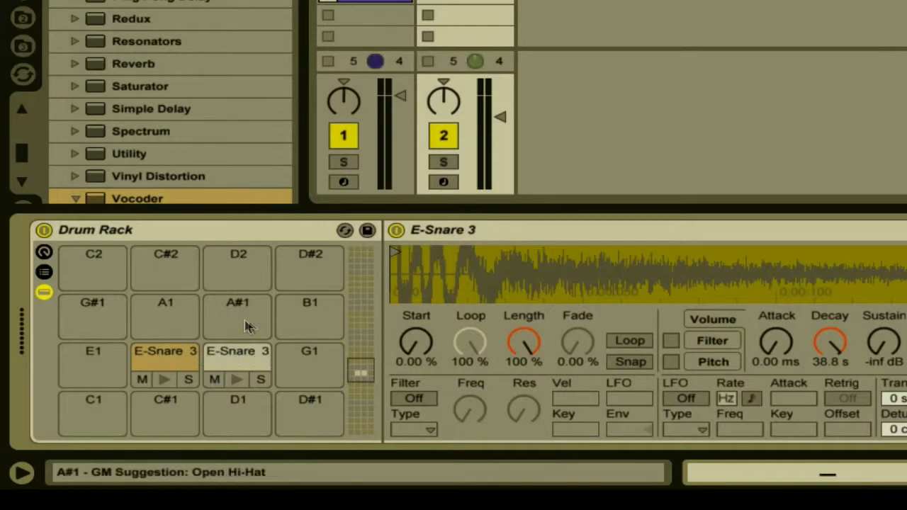
scroll(330, 335, "right", 10)
scroll(330, 334, "right", 1)
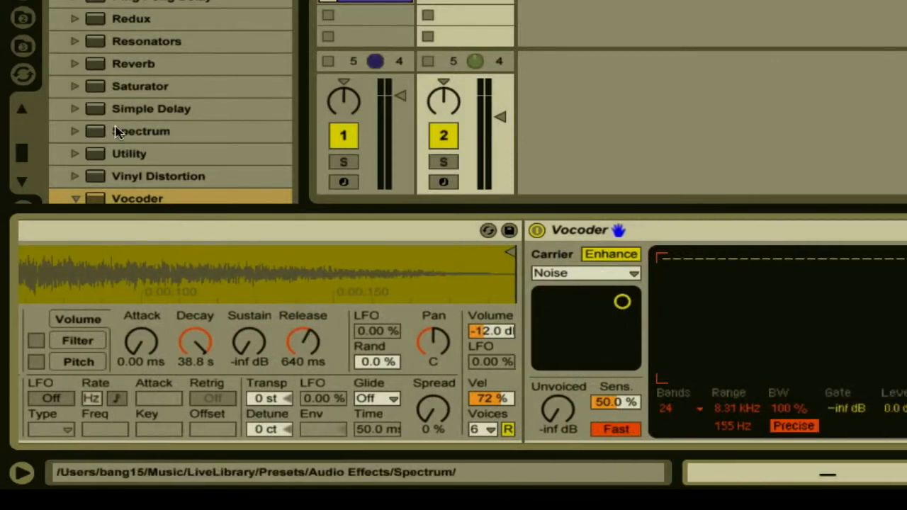
scroll(152, 85, "up", 13)
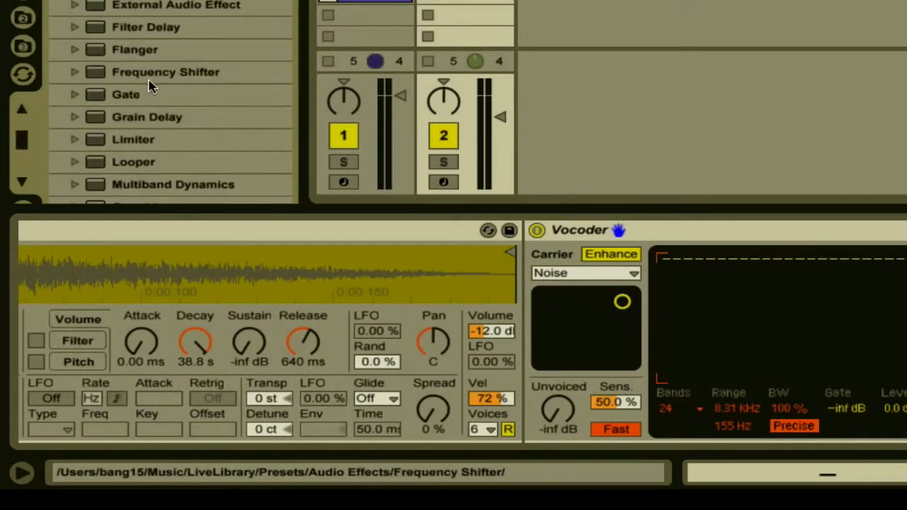
scroll(157, 81, "up", 6)
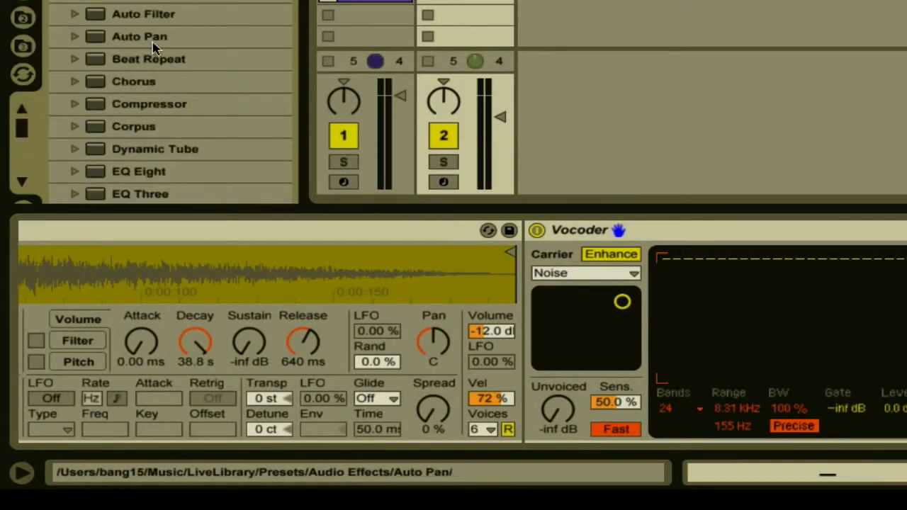
left_click(144, 17)
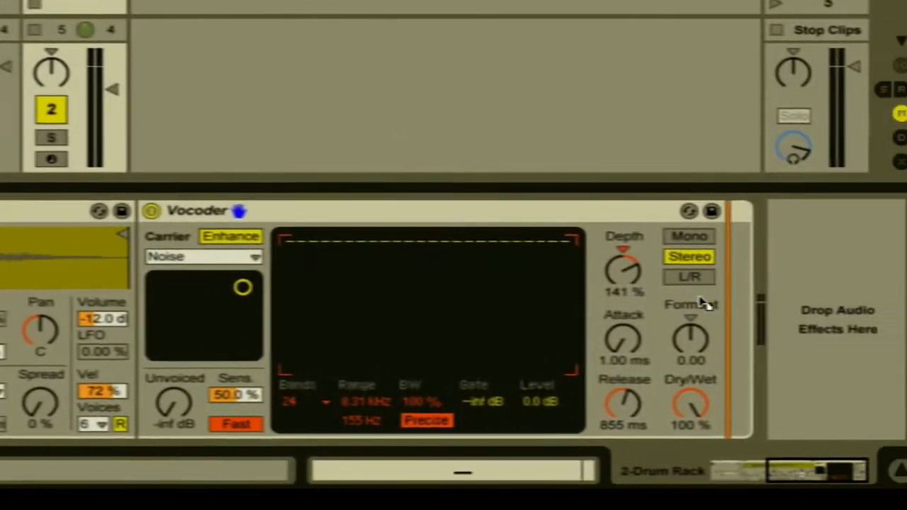
left_click_drag(686, 303, 686, 303)
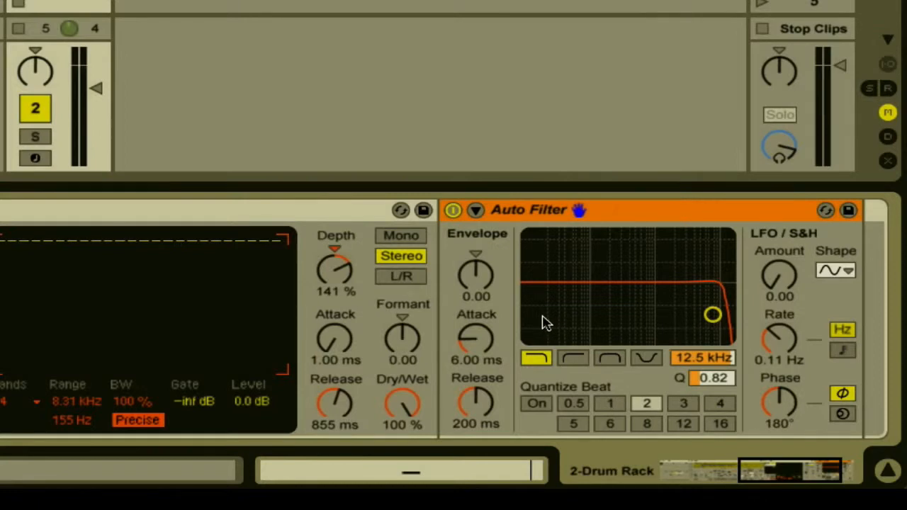
Set the Auto Filter's low-pass cutoff to 4.90 kHz, its envelope amount to 127 and its envelope Release to 121 ms
left_click_drag(674, 358, 686, 361)
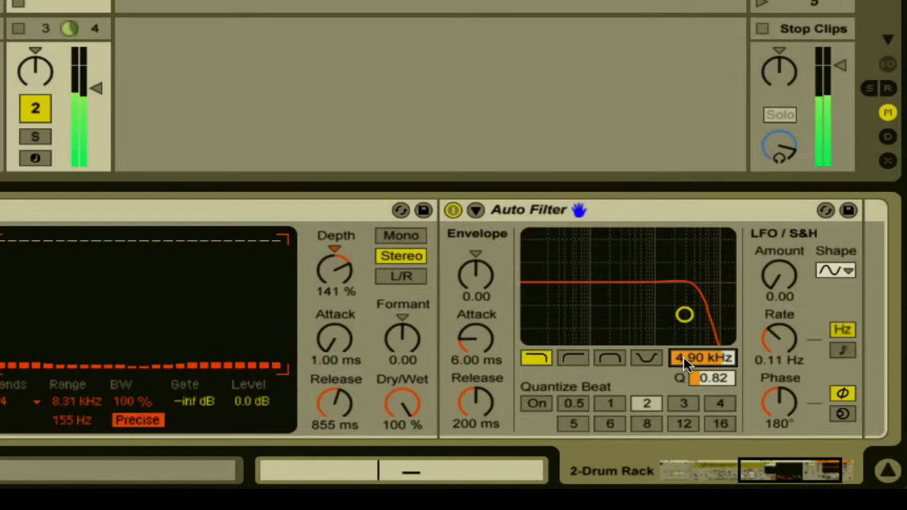
left_click(478, 286)
left_click_drag(478, 285, 479, 283)
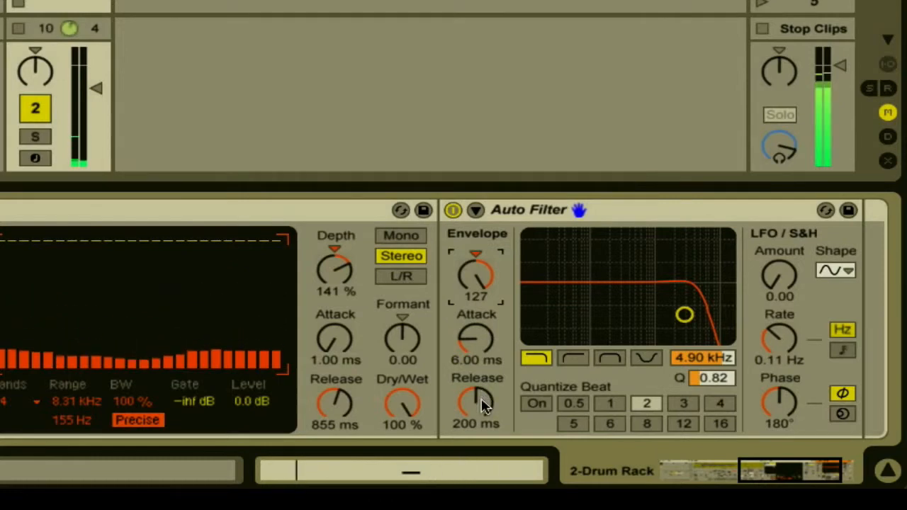
left_click_drag(481, 408, 480, 409)
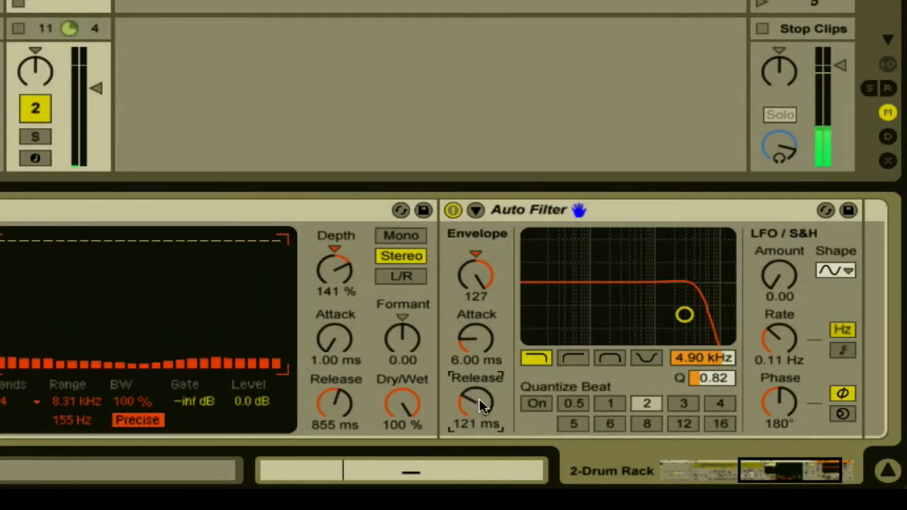
Refine the Auto Filter to a 1.34 kHz cutoff, with an envelope Attack of 7.93 ms and Release of 105 ms
left_click_drag(691, 356, 691, 355)
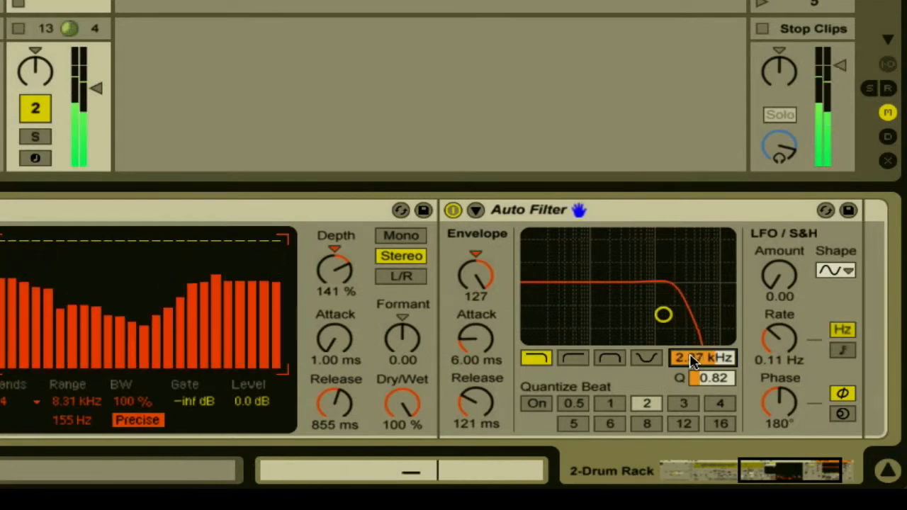
left_click_drag(691, 355, 691, 356)
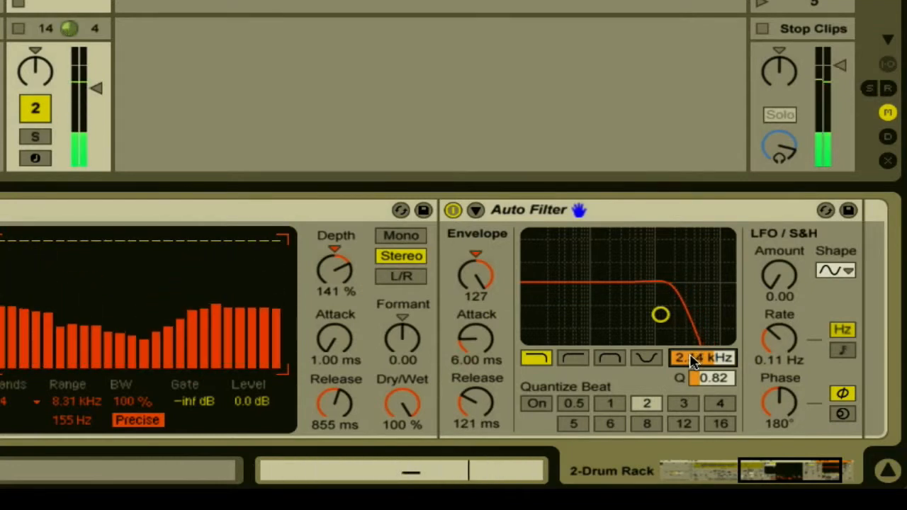
left_click_drag(494, 358, 480, 356)
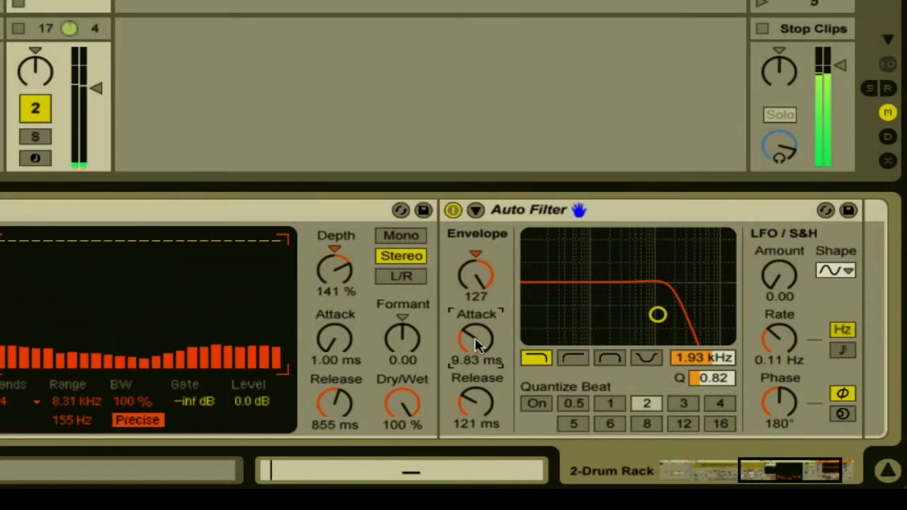
left_click_drag(470, 401, 471, 403)
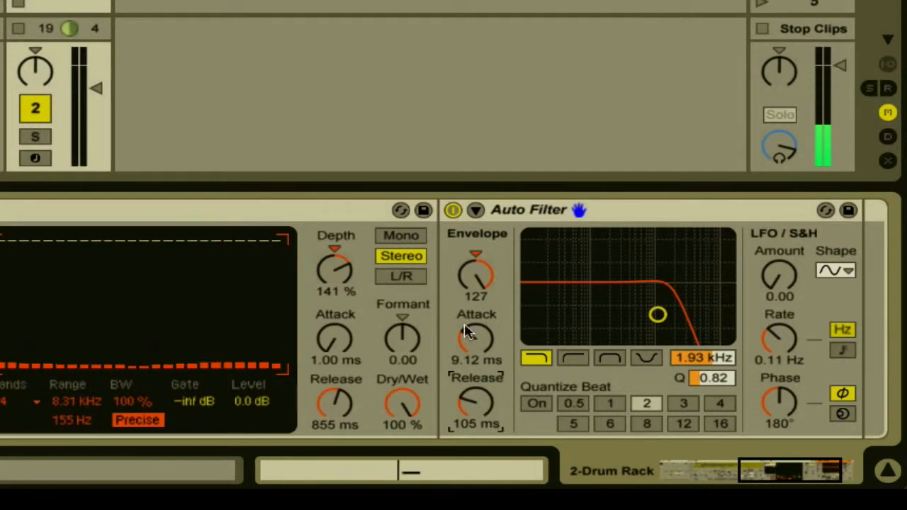
left_click_drag(708, 356, 711, 358)
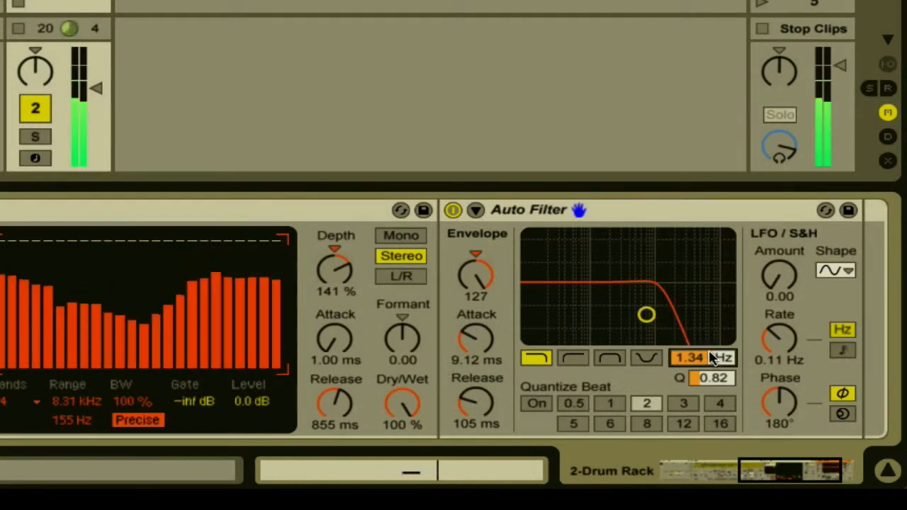
left_click_drag(475, 350, 475, 352)
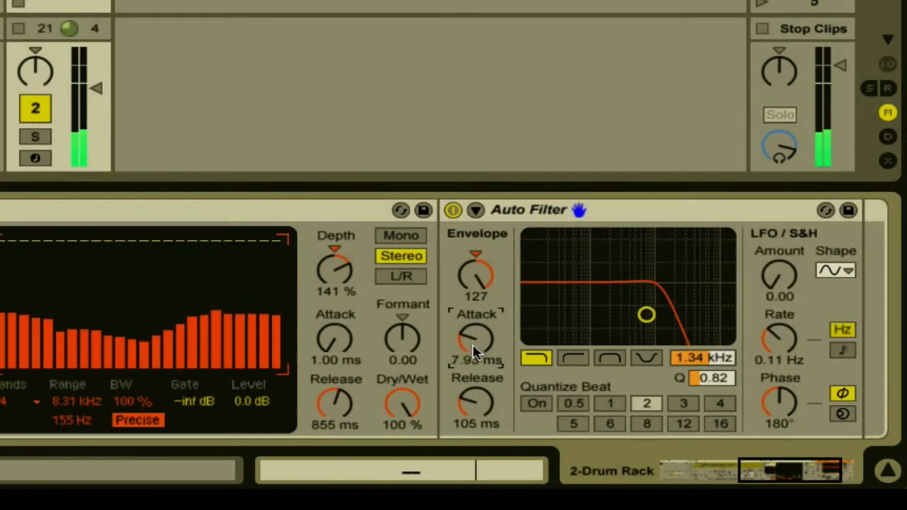
Add a Reverb after the Auto Filter, disable its Hi Cut, and set Decay Time to 1.76 s and Dry/Wet to 67 %
scroll(530, 374, "right", 3)
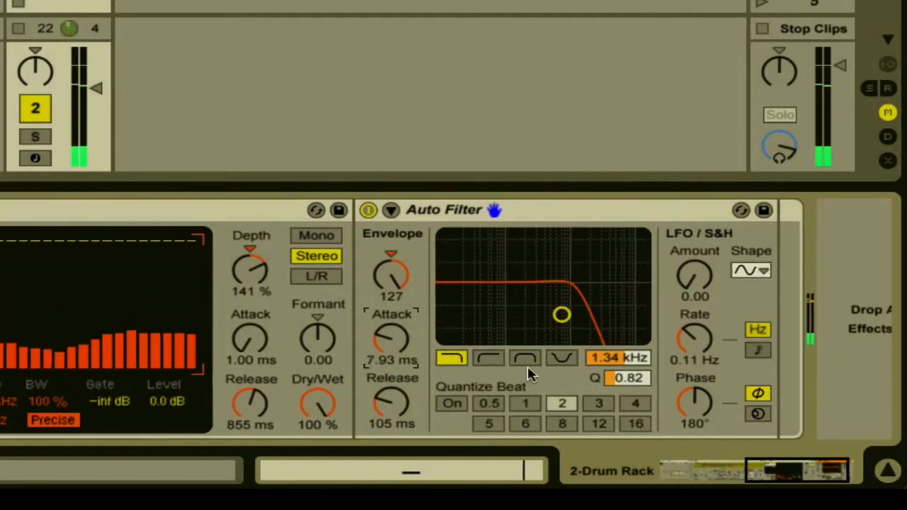
scroll(533, 372, "right", 2)
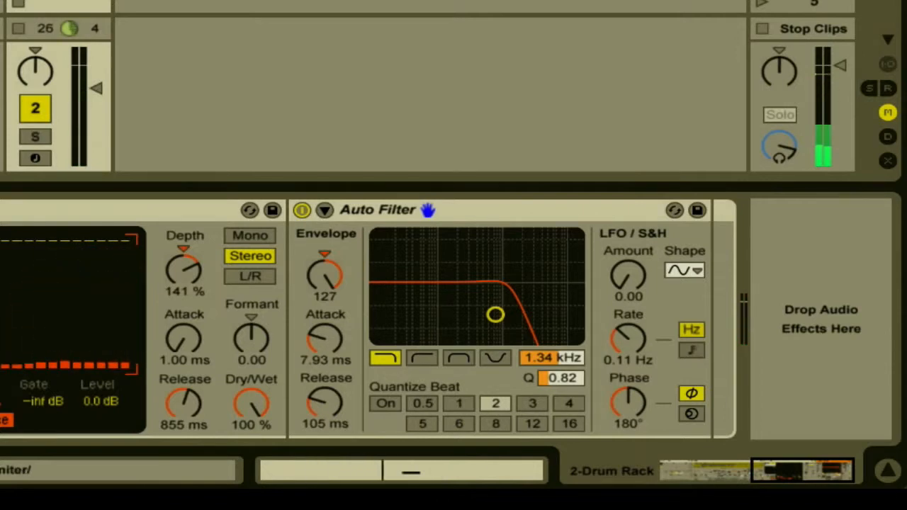
left_click_drag(1, 209, 649, 248)
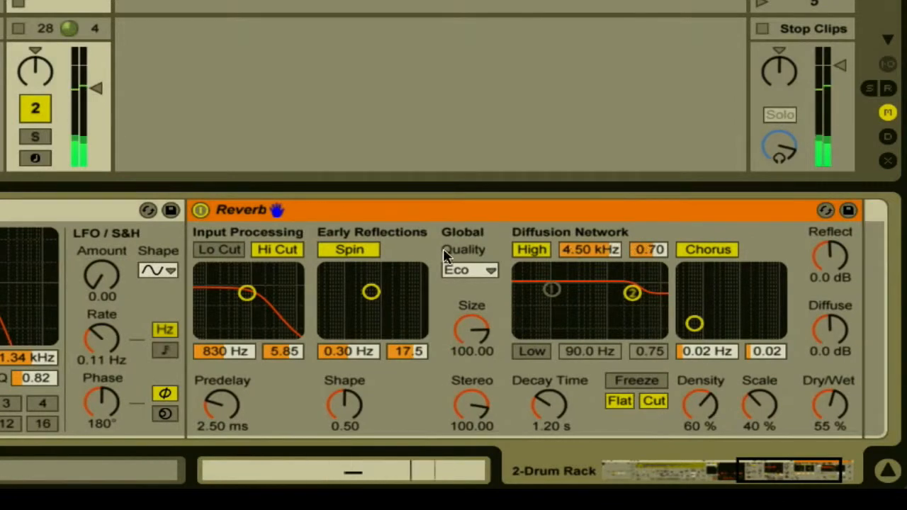
left_click(277, 249)
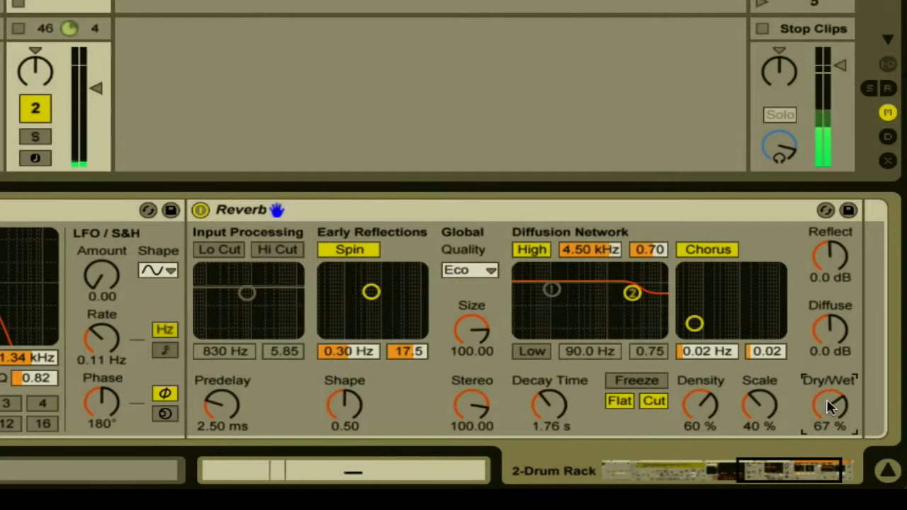
Add a Gate after the Reverb and lower its closed-gate attenuation level to -inf dB
scroll(804, 383, "right", 3)
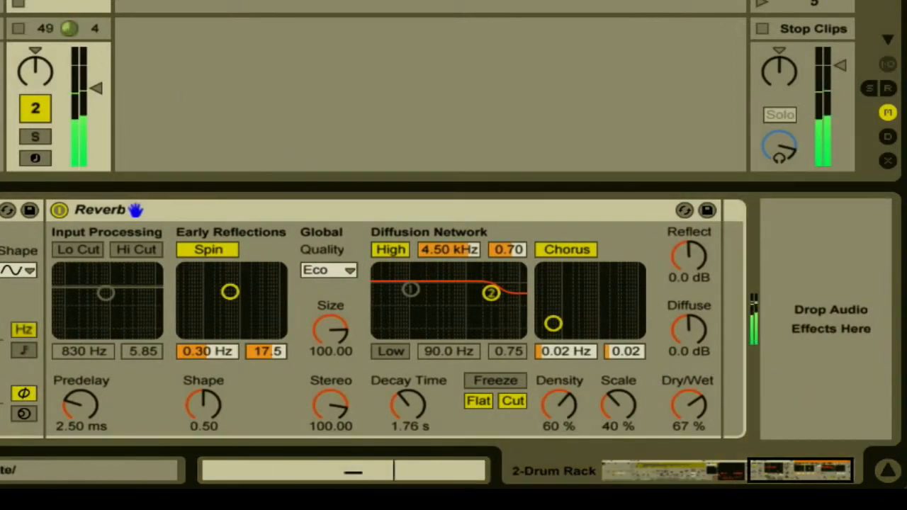
left_click_drag(684, 294, 707, 295)
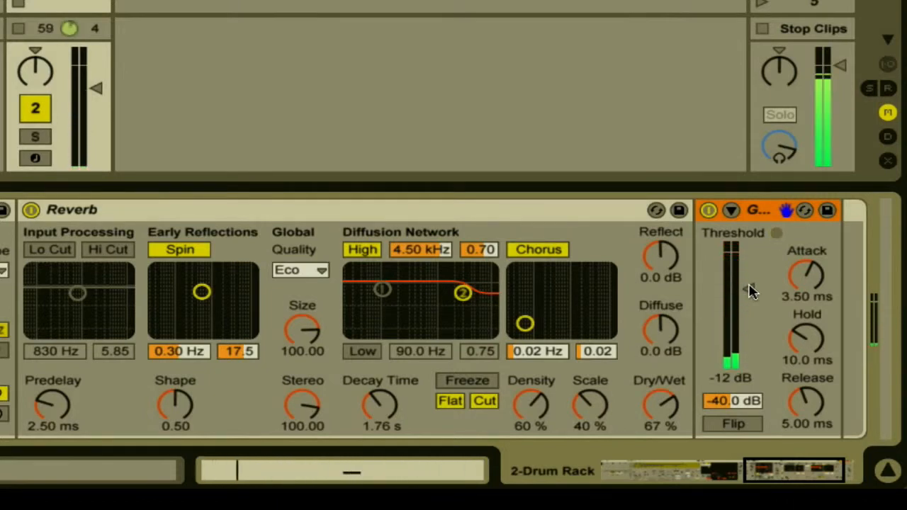
left_click(742, 408)
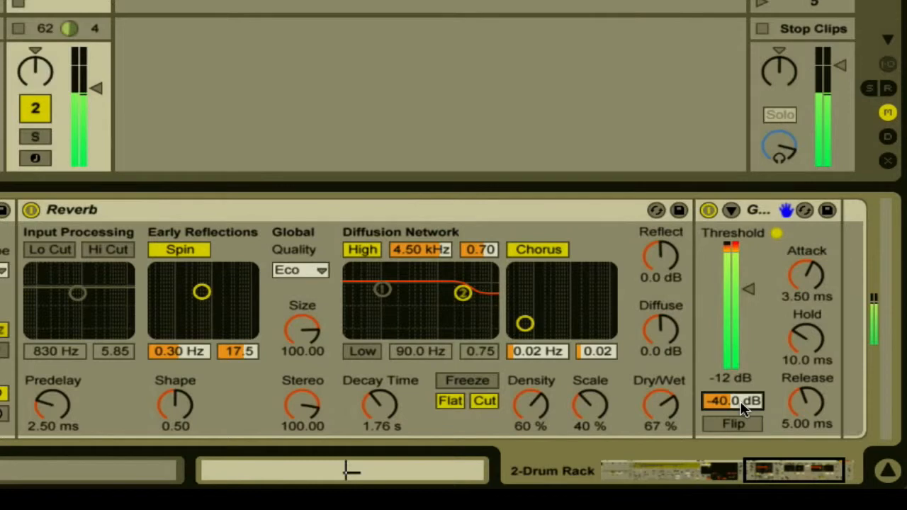
left_click_drag(741, 403, 742, 419)
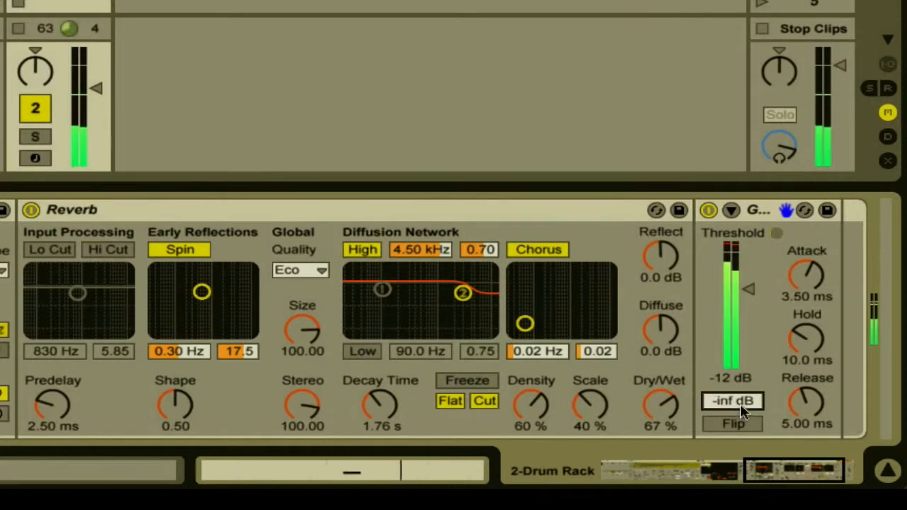
Set the Gate's Threshold to -8.3 dB and its Release to 15.3 ms
left_click(747, 291)
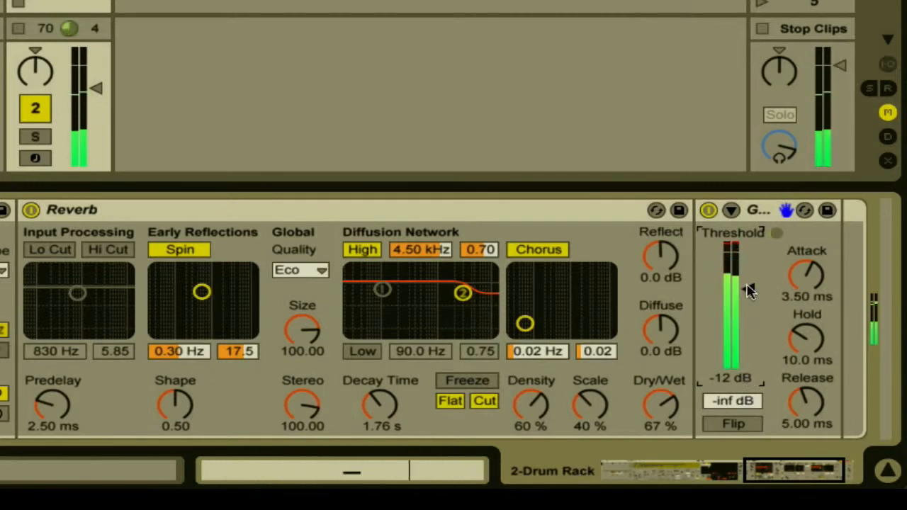
left_click_drag(746, 285, 741, 284)
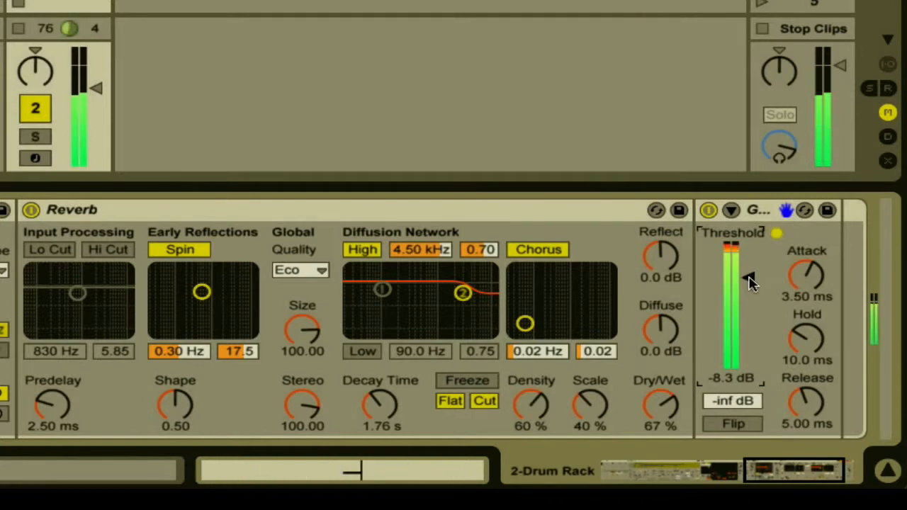
left_click(801, 417)
left_click_drag(801, 416, 801, 417)
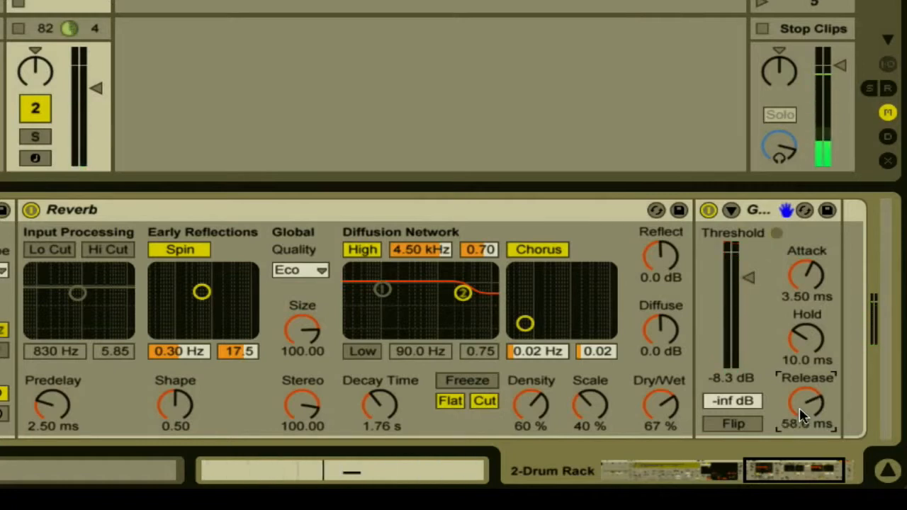
mouse_move(800, 410)
left_mouse_down()
mouse_move(800, 420)
mouse_move(806, 416)
left_mouse_up()
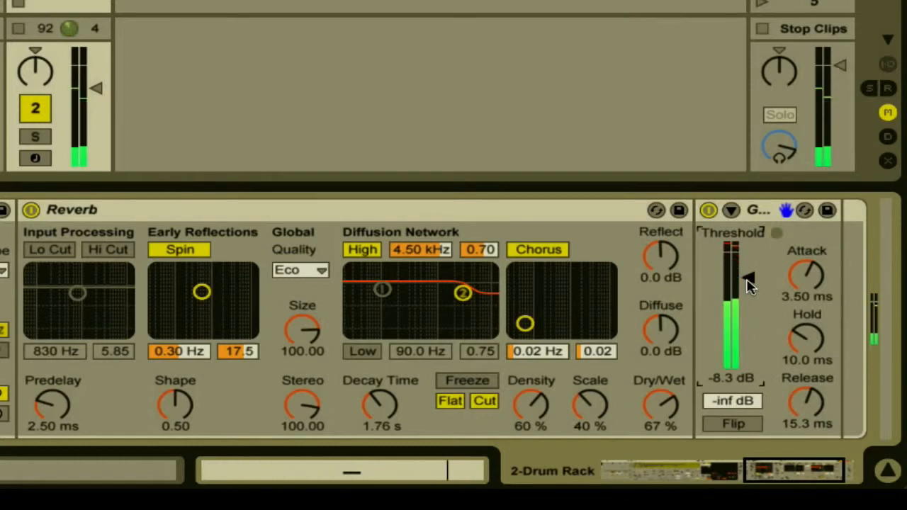
Raise the Gate's Threshold to -6.7 dB
left_click_drag(748, 284, 743, 283)
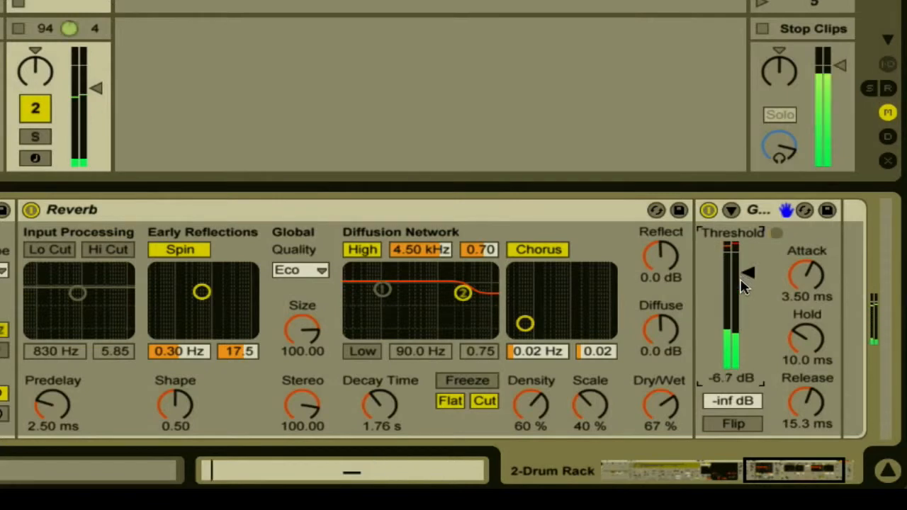
left_click_drag(744, 272, 745, 281)
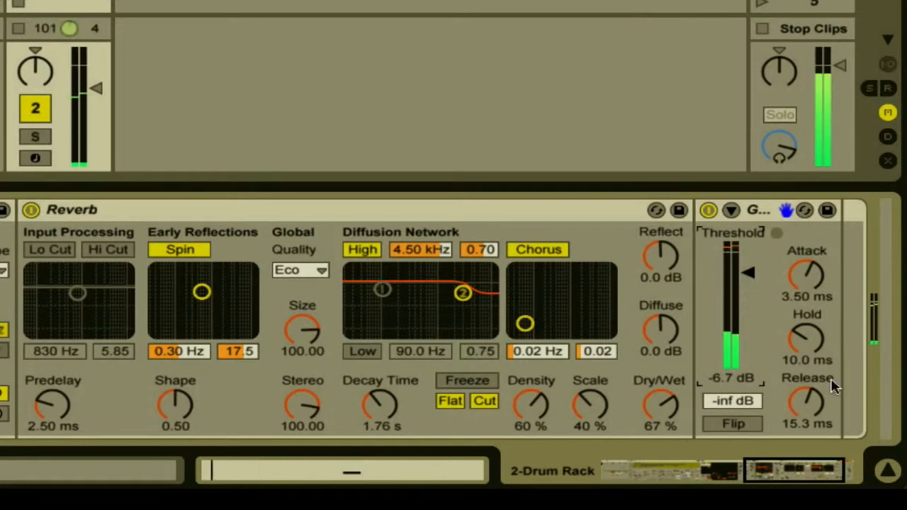
left_click(802, 399)
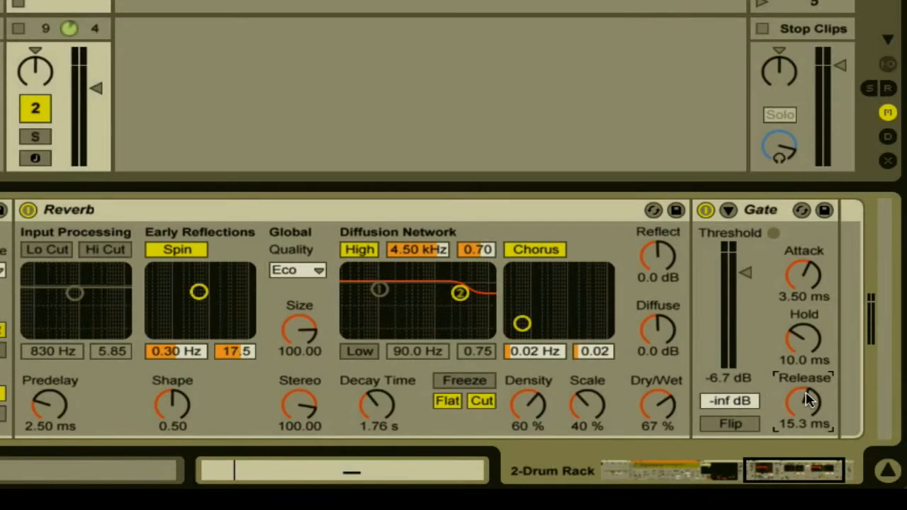
Show the Drum Rack's chain list and lower the Snare Noise chain's volume to -14.0 dB
scroll(810, 400, "left", 15)
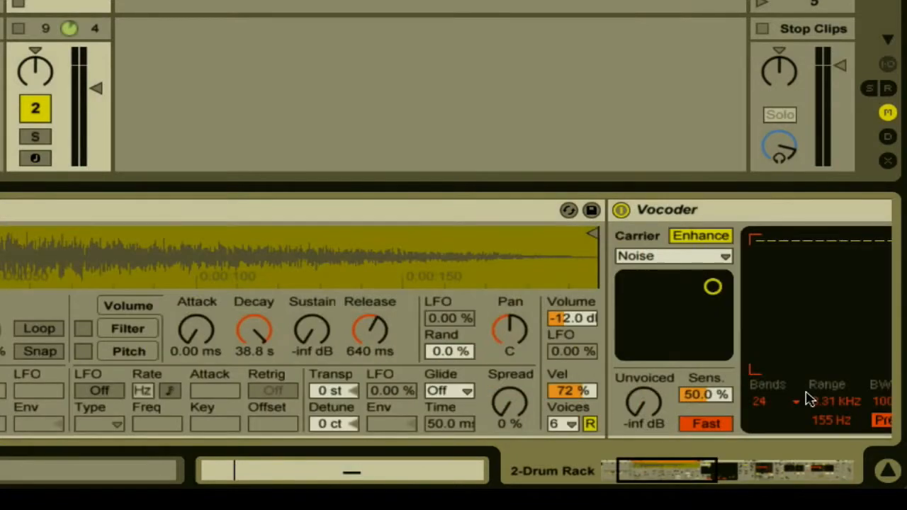
scroll(805, 397, "left", 10)
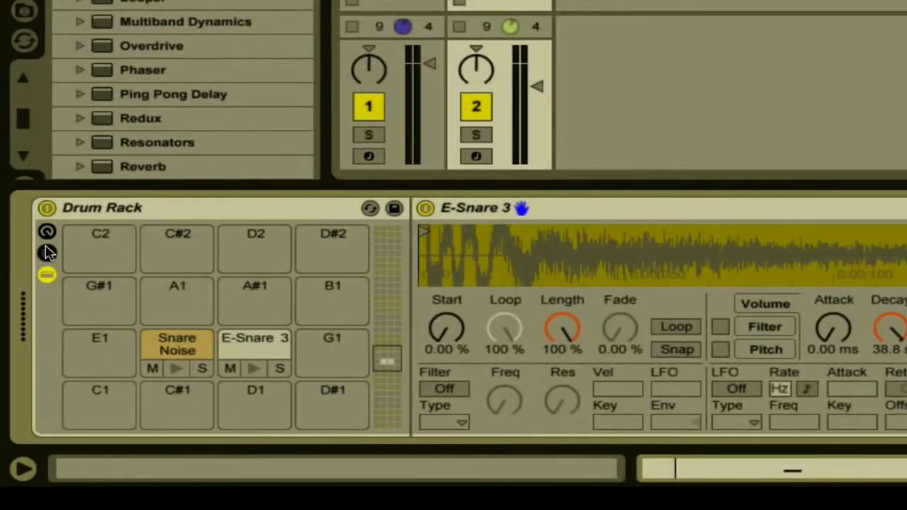
left_click(20, 253)
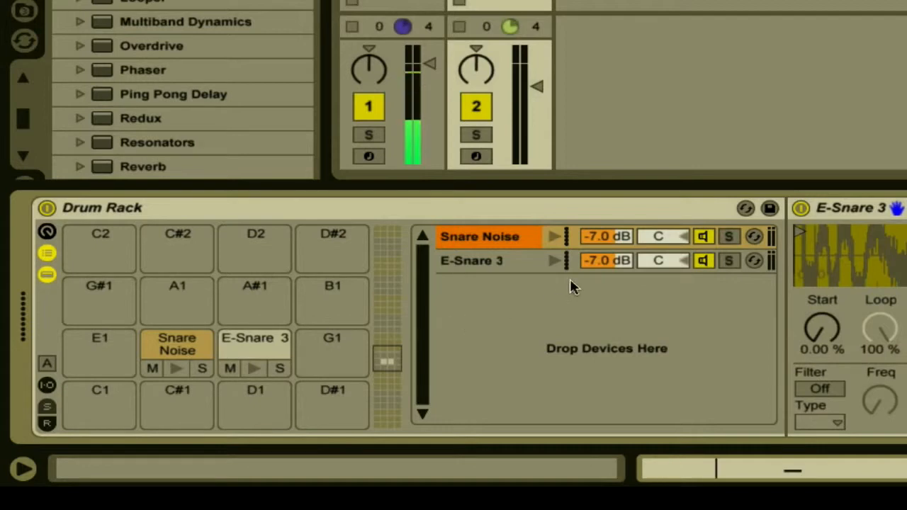
left_click_drag(594, 241, 596, 243)
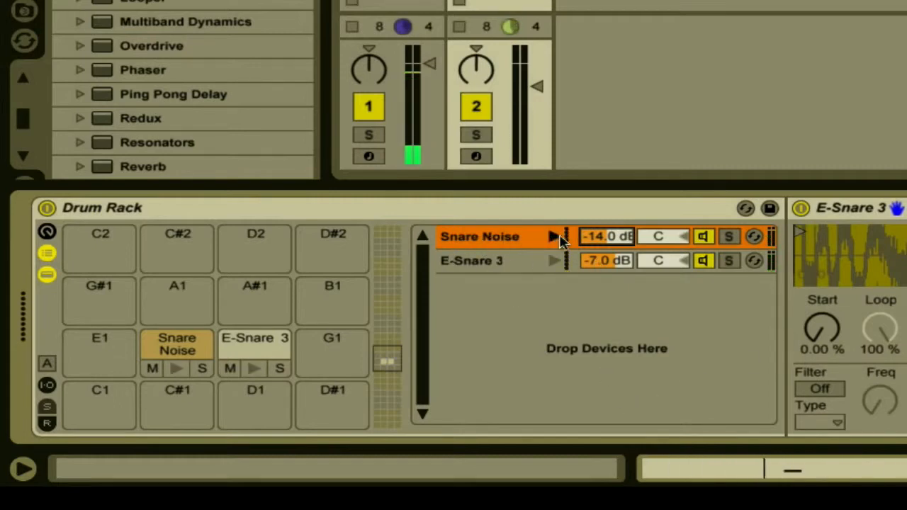
Add a second Reverb after the whole Drum Rack and set its Decay Time to 710 ms and Dry/Wet to 40 %
scroll(571, 262, "right", 20)
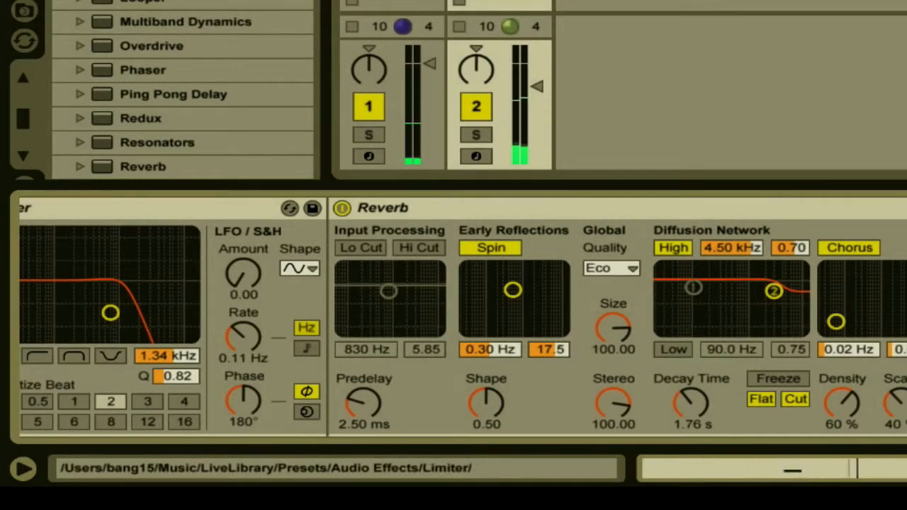
scroll(184, 43, "down", 1)
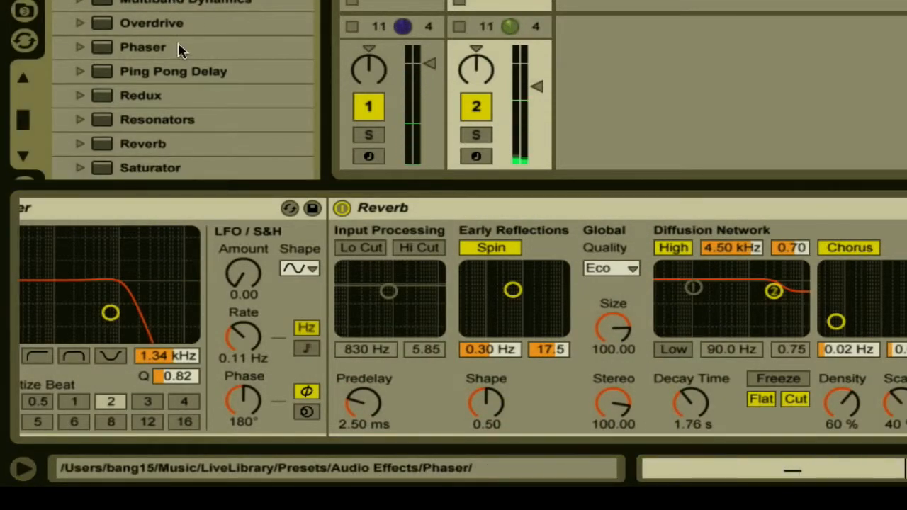
scroll(179, 50, "down", 3)
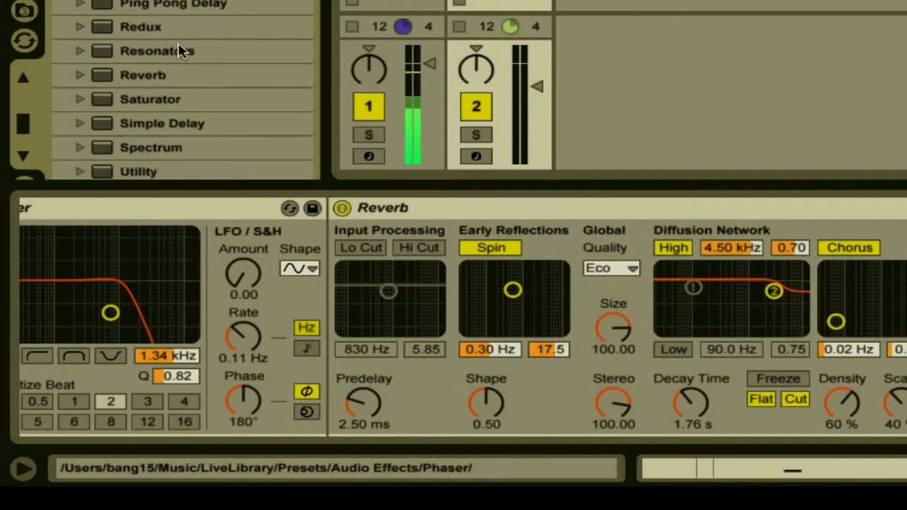
left_click(152, 75)
left_click_drag(533, 137, 815, 337)
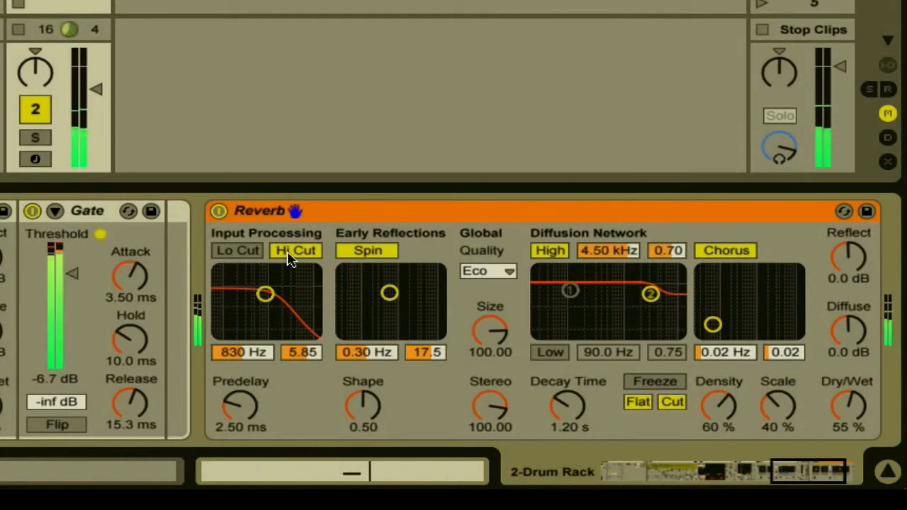
left_click_drag(559, 401, 565, 413)
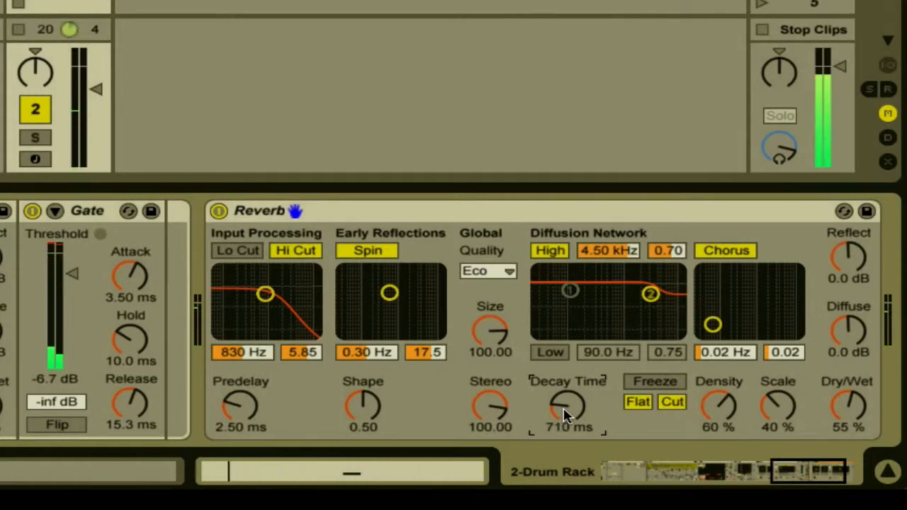
left_click_drag(849, 405, 853, 412)
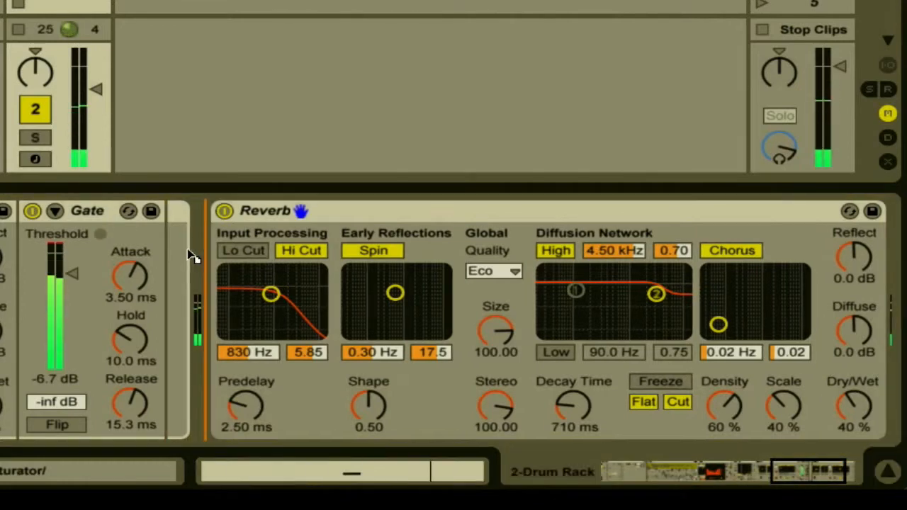
Add a Saturator after the Drum Rack's outer Reverb and set its curve type to Medium Curve
left_click_drag(816, 321, 855, 316)
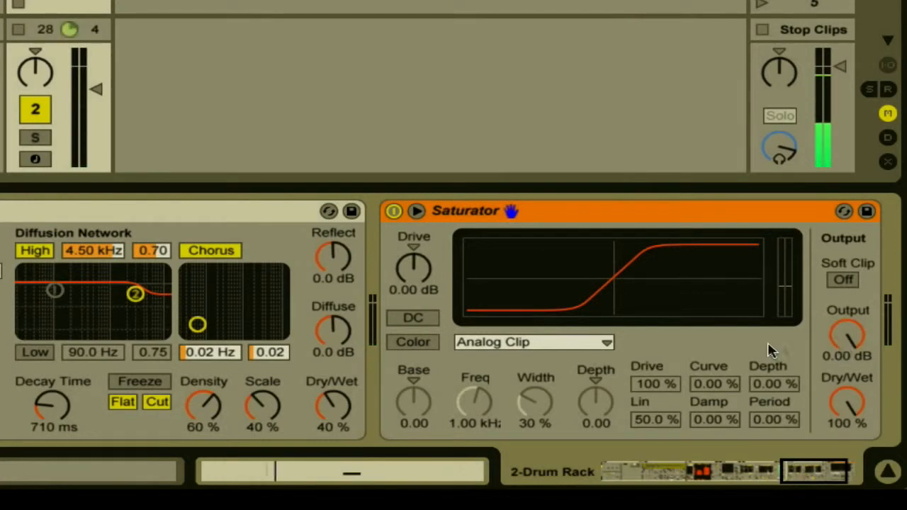
left_click(507, 343)
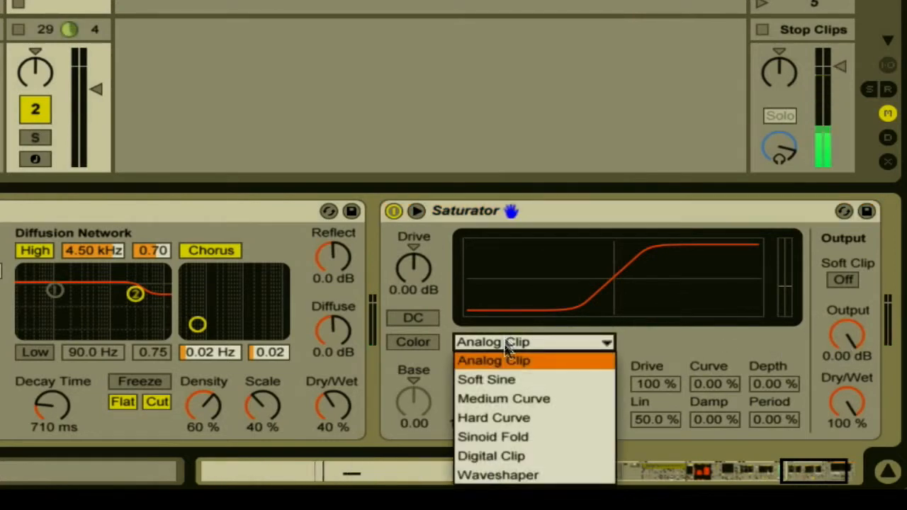
left_click(516, 399)
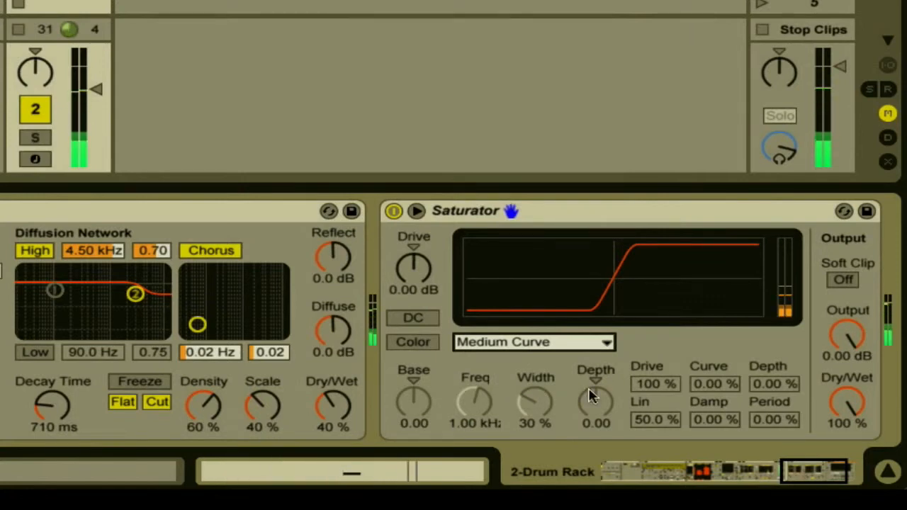